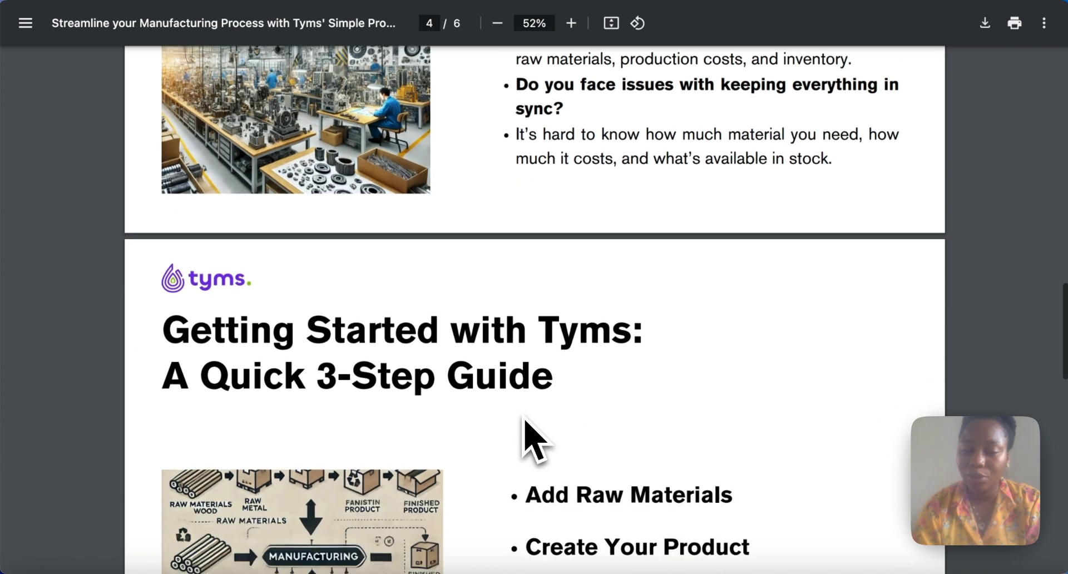
pyautogui.scroll(-1, 526, 421)
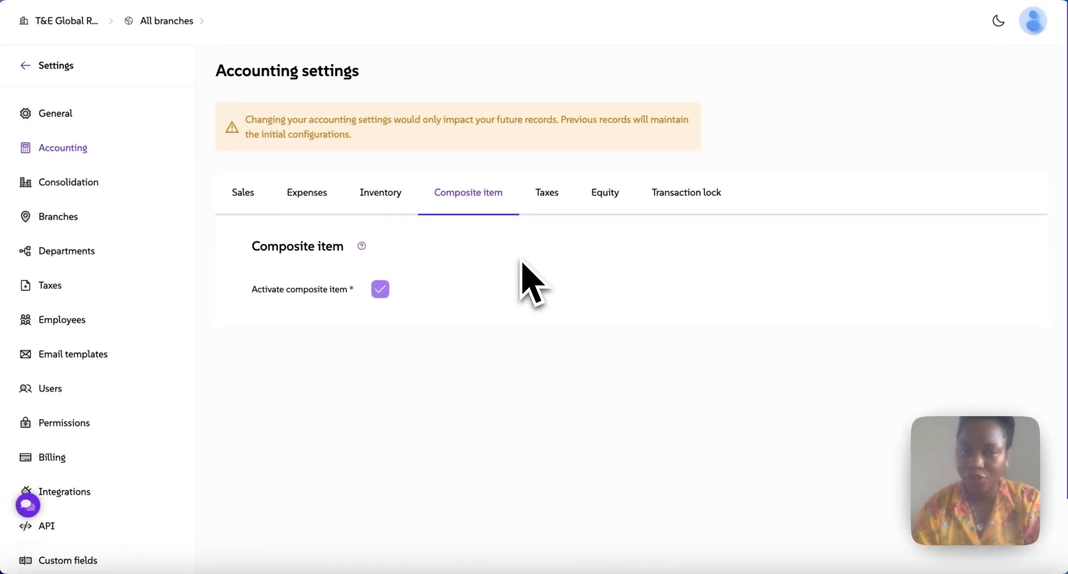
# Leave the accounting settings and open the inventory's list of all items.
pyautogui.click(34, 68)
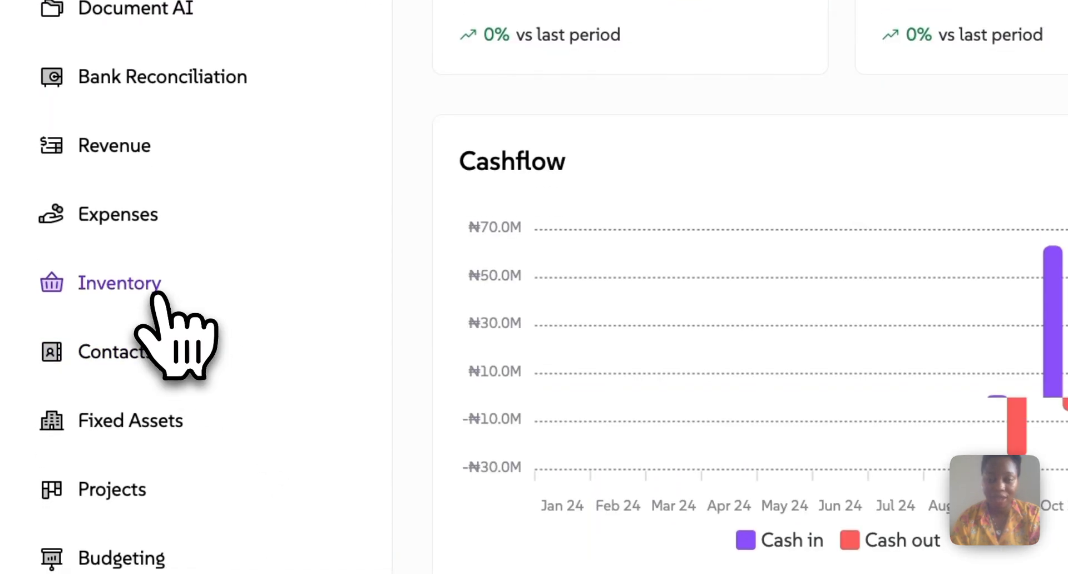
pyautogui.click(155, 293)
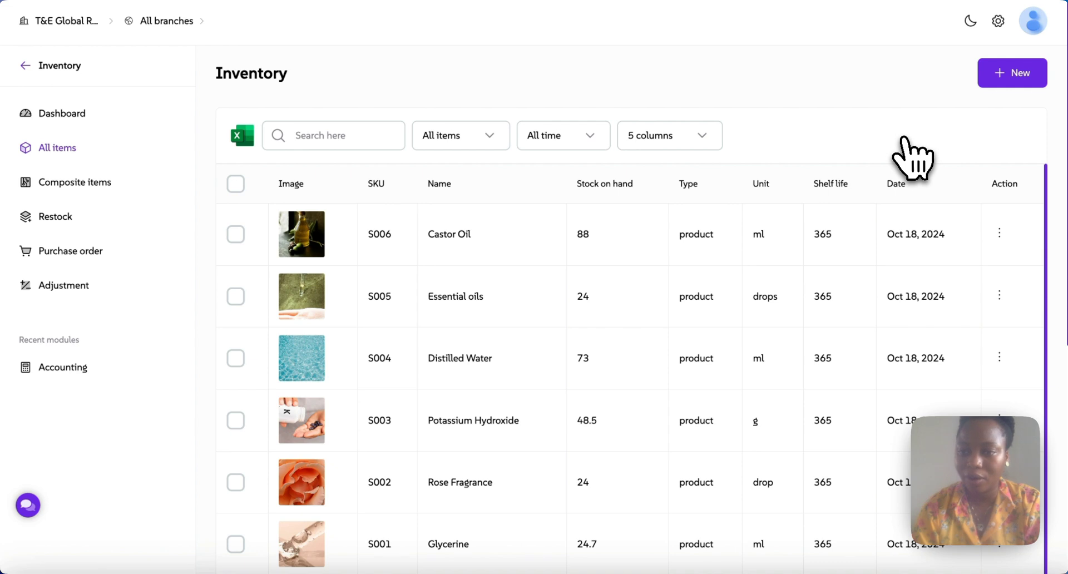
# Start a new inventory item named Milk and set it as a raw material.
pyautogui.click(1011, 74)
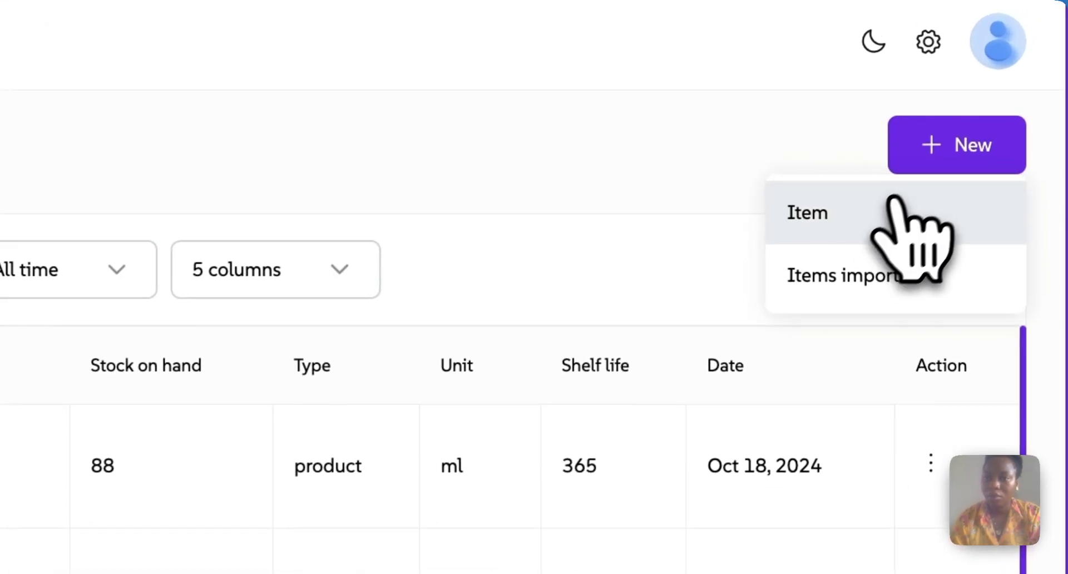
pyautogui.click(980, 105)
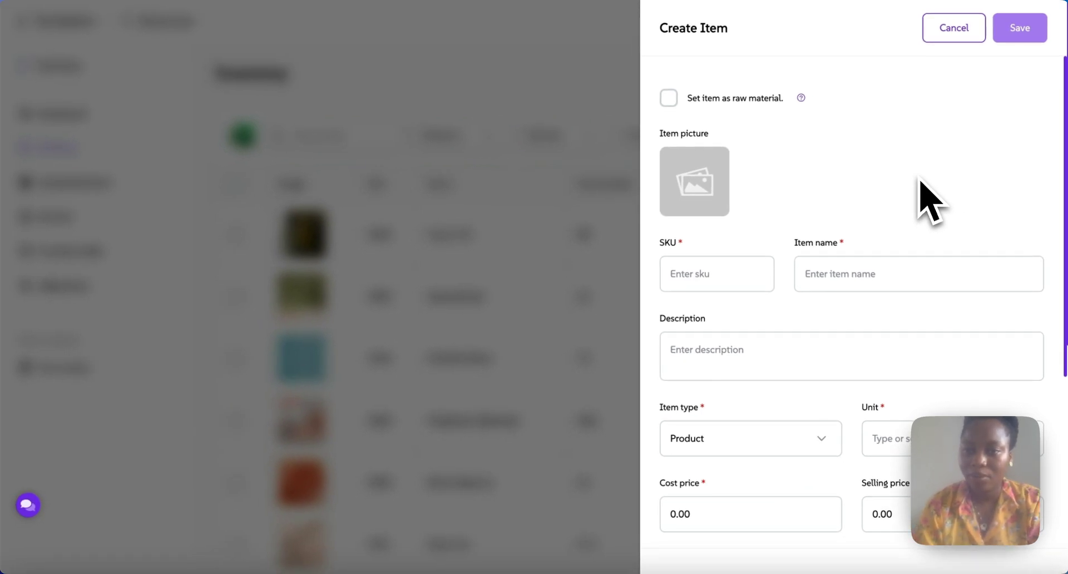
pyautogui.click(868, 271)
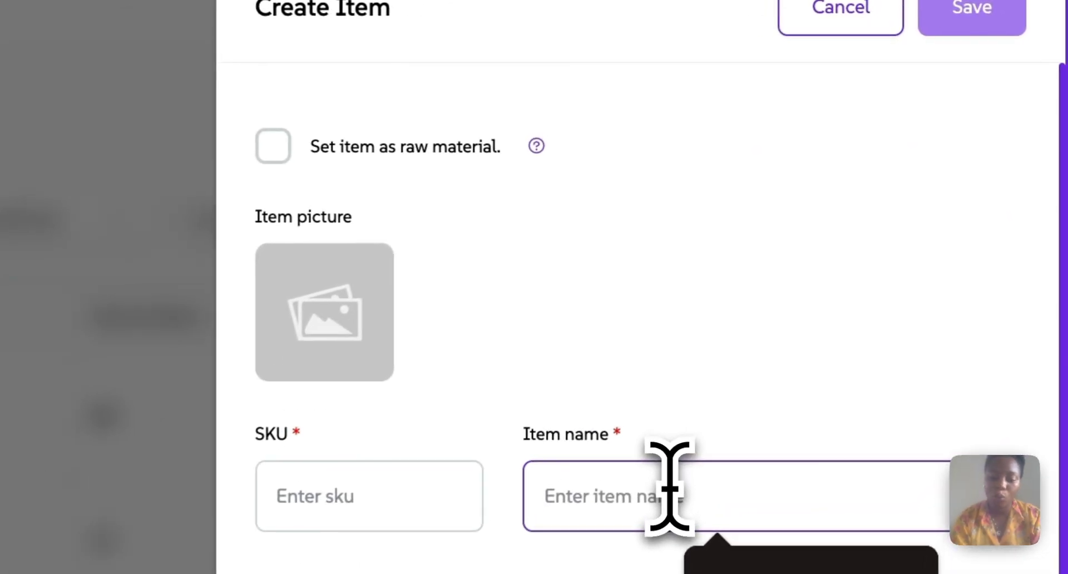
pyautogui.write('mil')
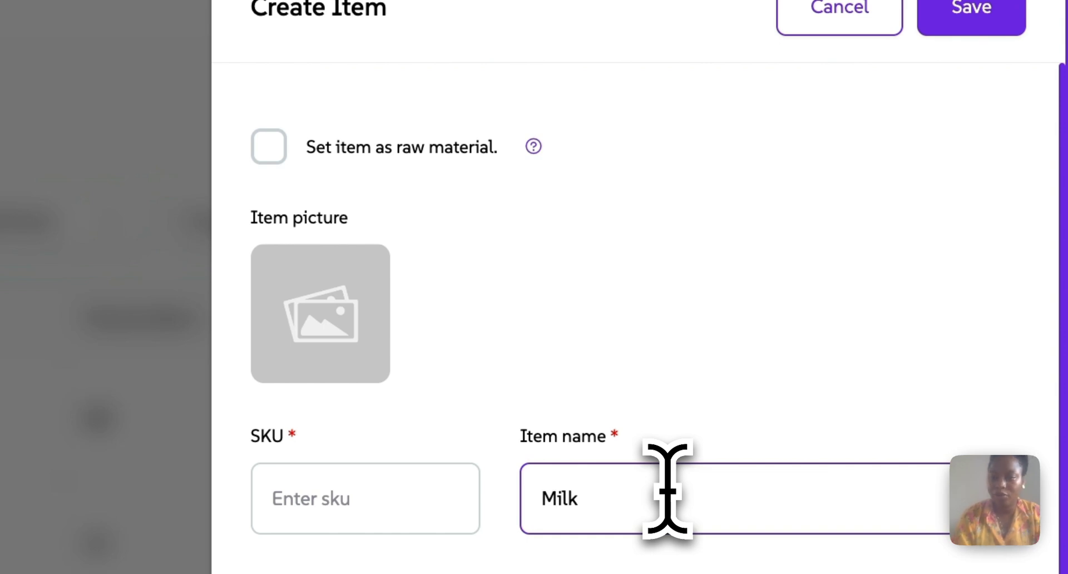
pyautogui.click(694, 404)
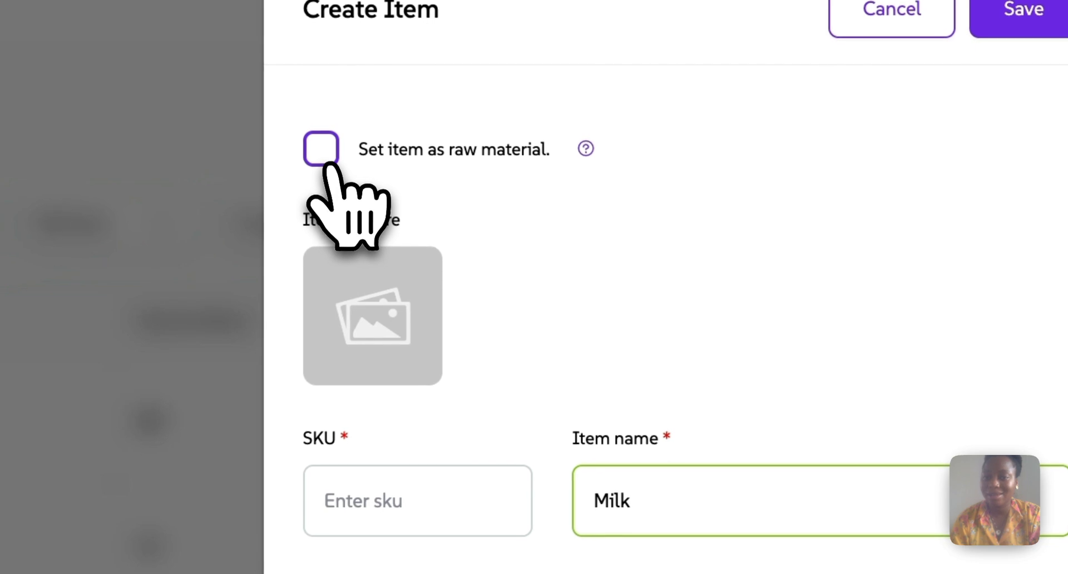
pyautogui.click(276, 207)
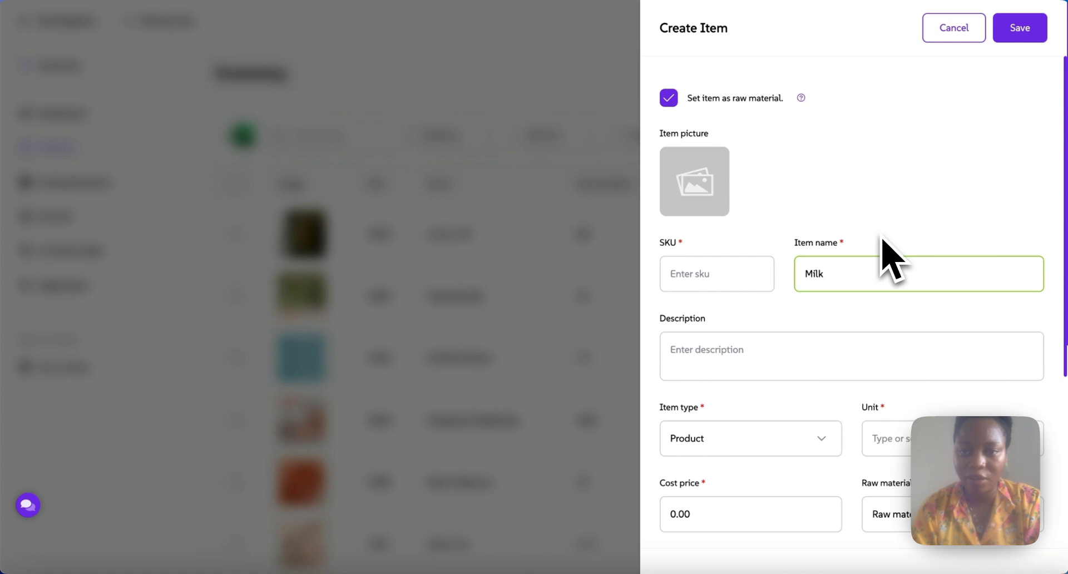
# Look through the remaining fields of the Milk item form and close it without saving.
pyautogui.click(832, 370)
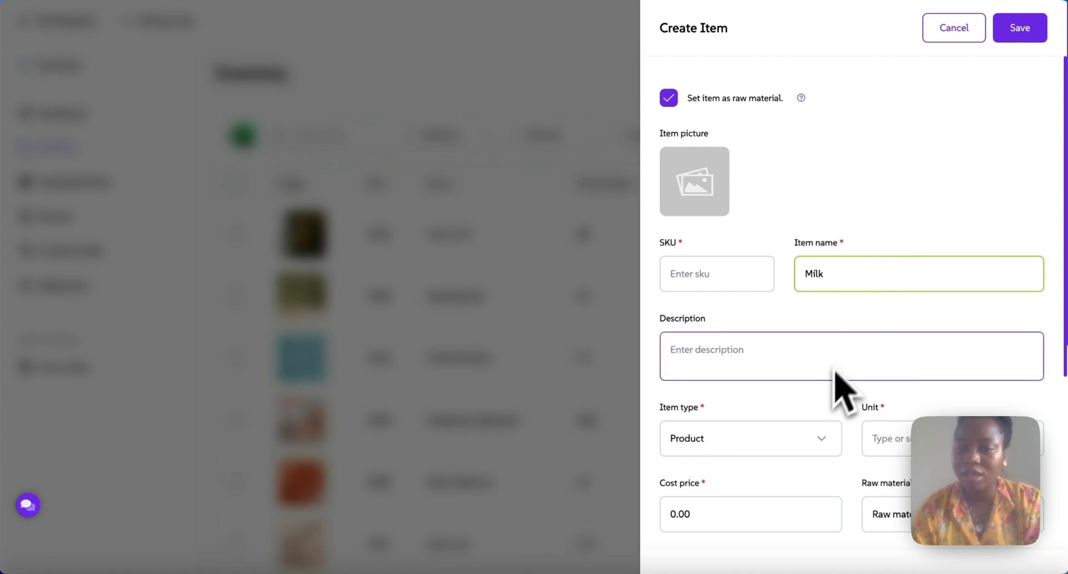
pyautogui.scroll(-5, 832, 390)
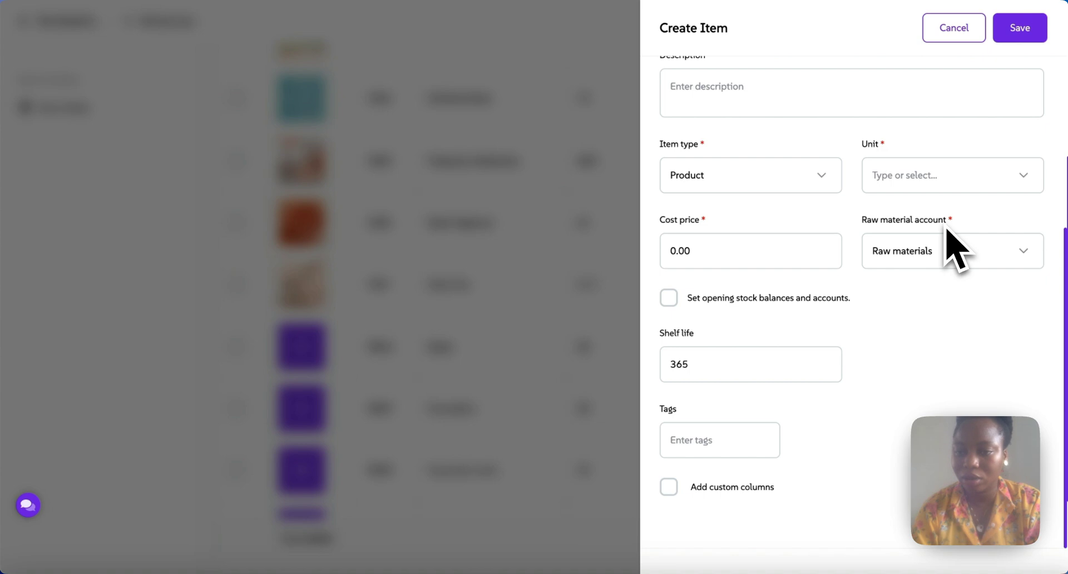
pyautogui.scroll(5, 895, 202)
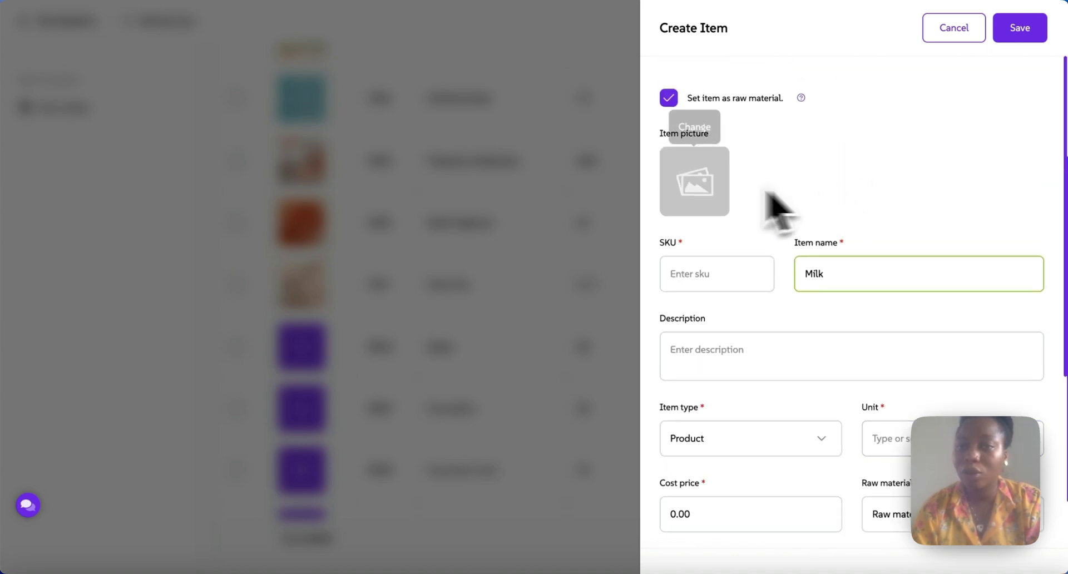
pyautogui.scroll(-5, 793, 392)
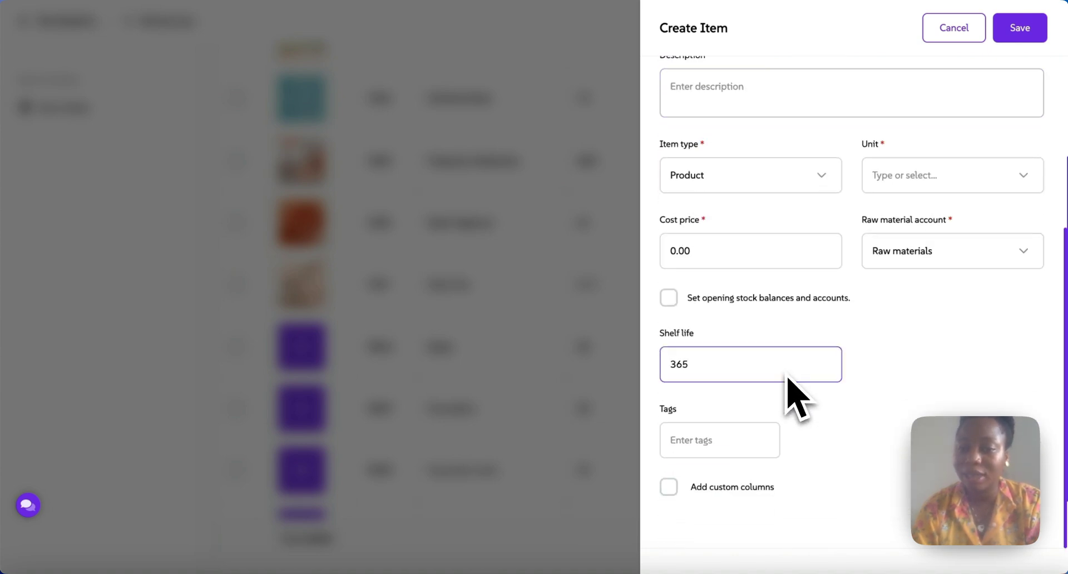
pyautogui.scroll(5, 793, 393)
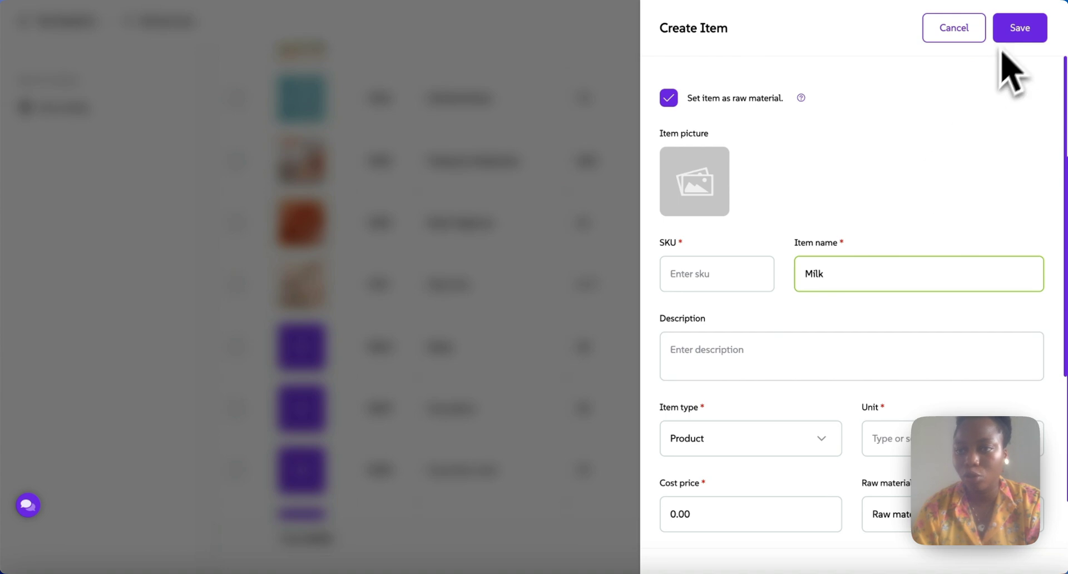
pyautogui.click(970, 31)
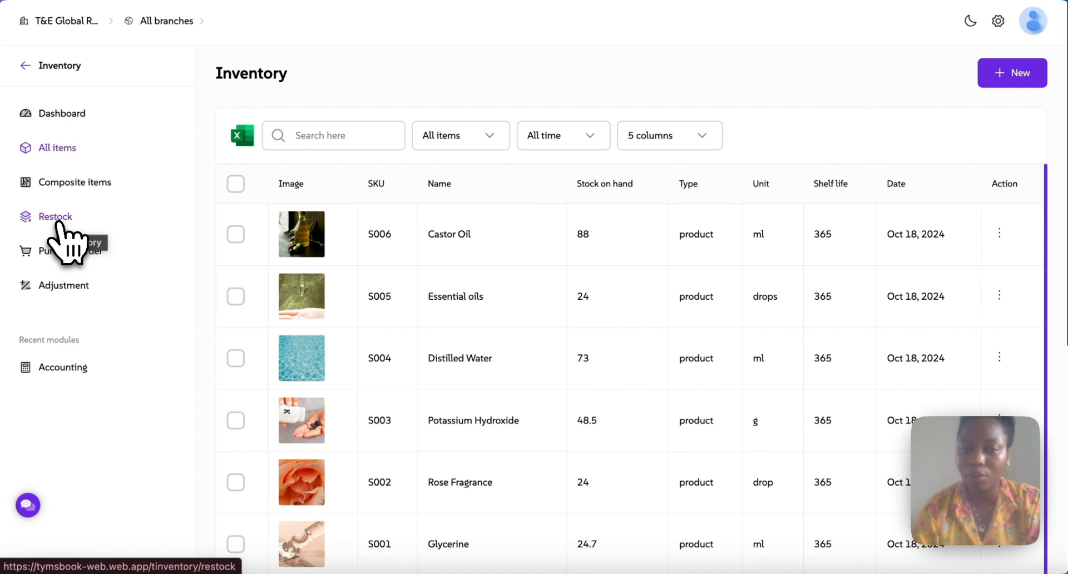
# Open the inventory's composite items and start creating a new composite item.
pyautogui.click(71, 185)
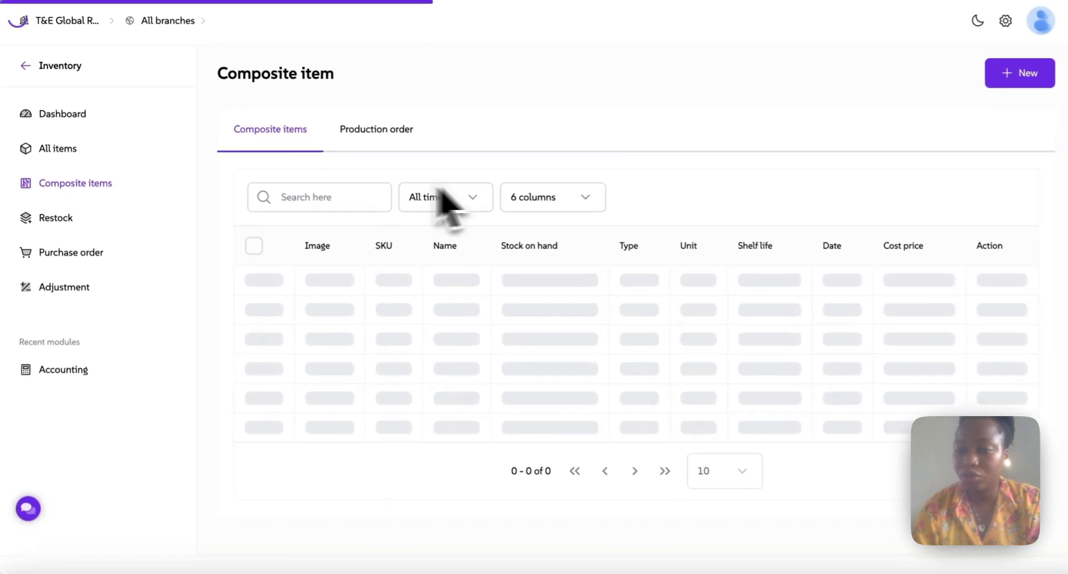
pyautogui.click(999, 79)
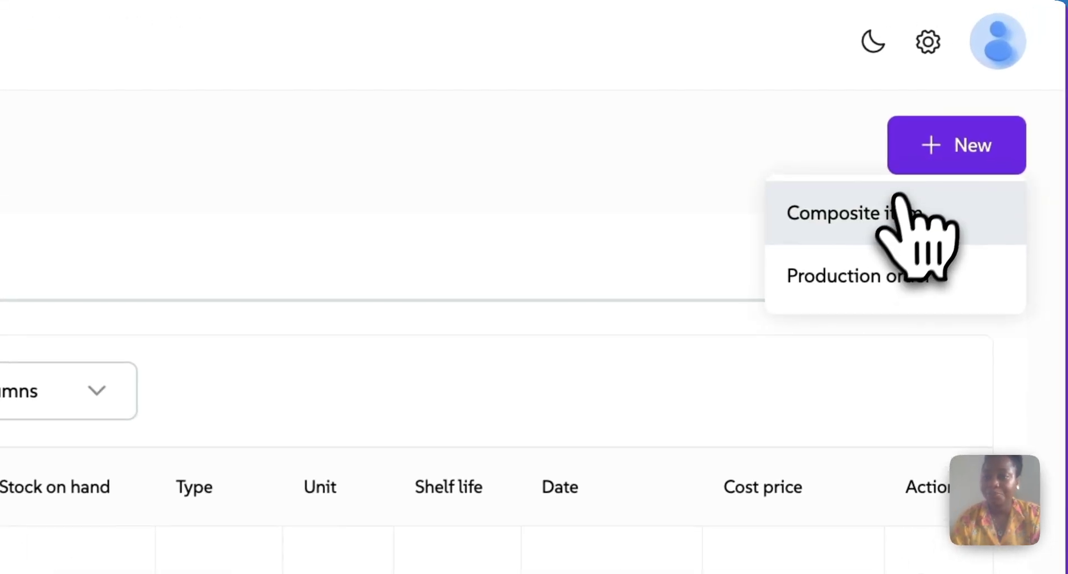
pyautogui.click(885, 214)
pyautogui.click(885, 218)
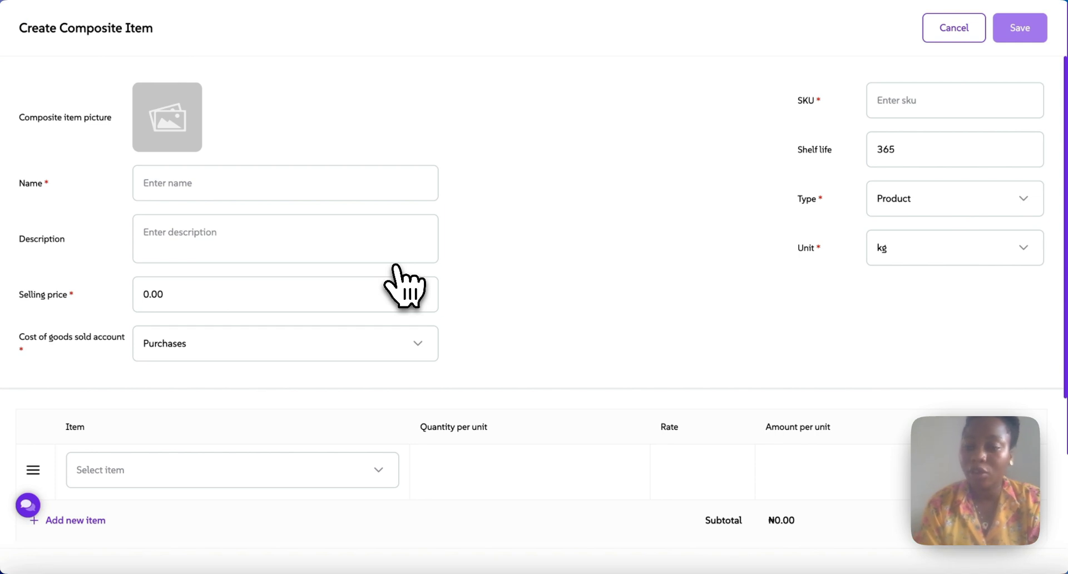
# Fill in the composite item's name with the suggestion Rose Soap and replace its first word.
pyautogui.click(252, 183)
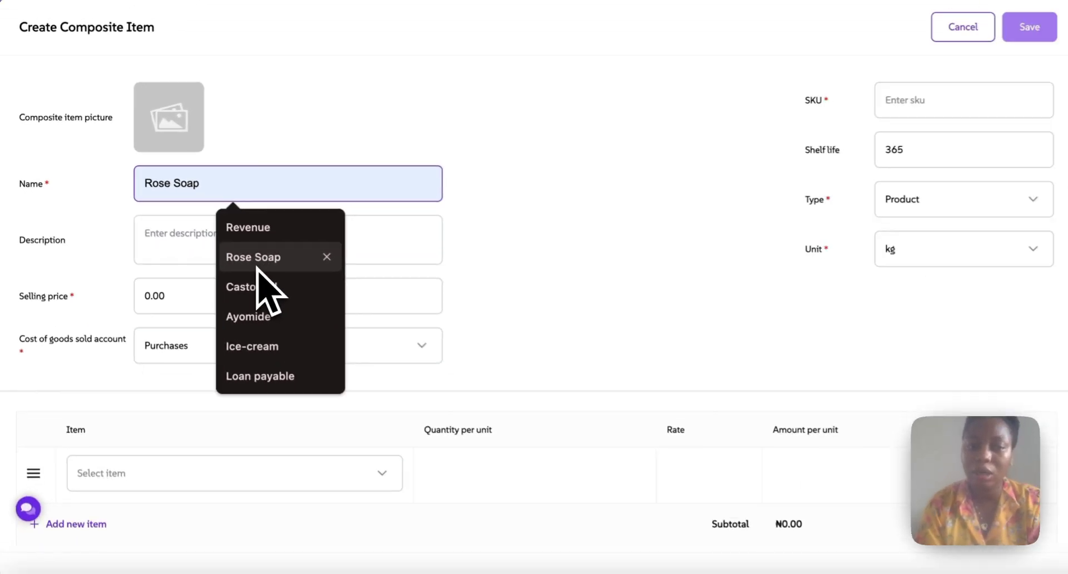
pyautogui.click(255, 261)
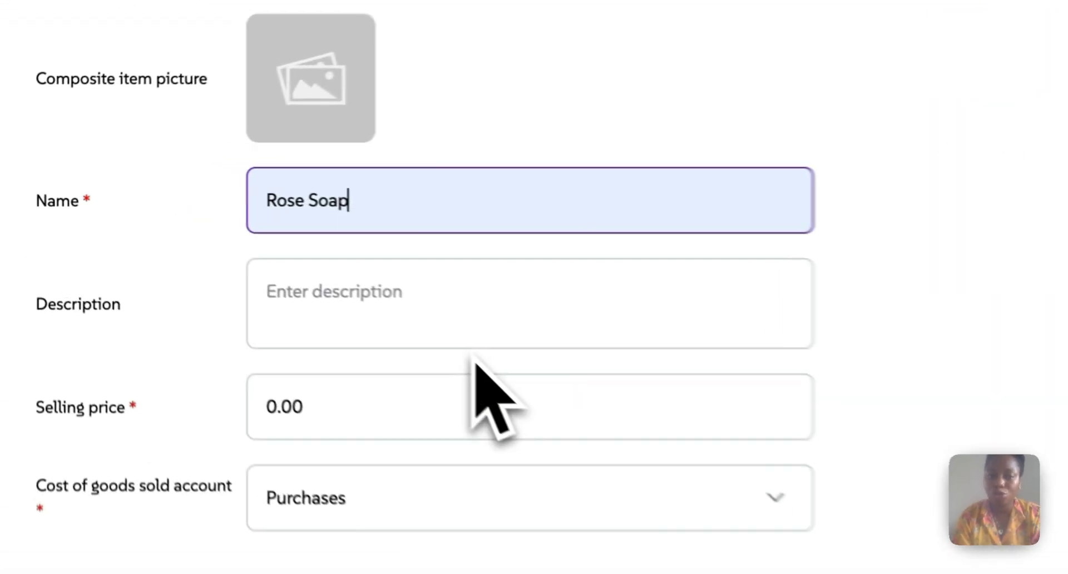
pyautogui.click(158, 187)
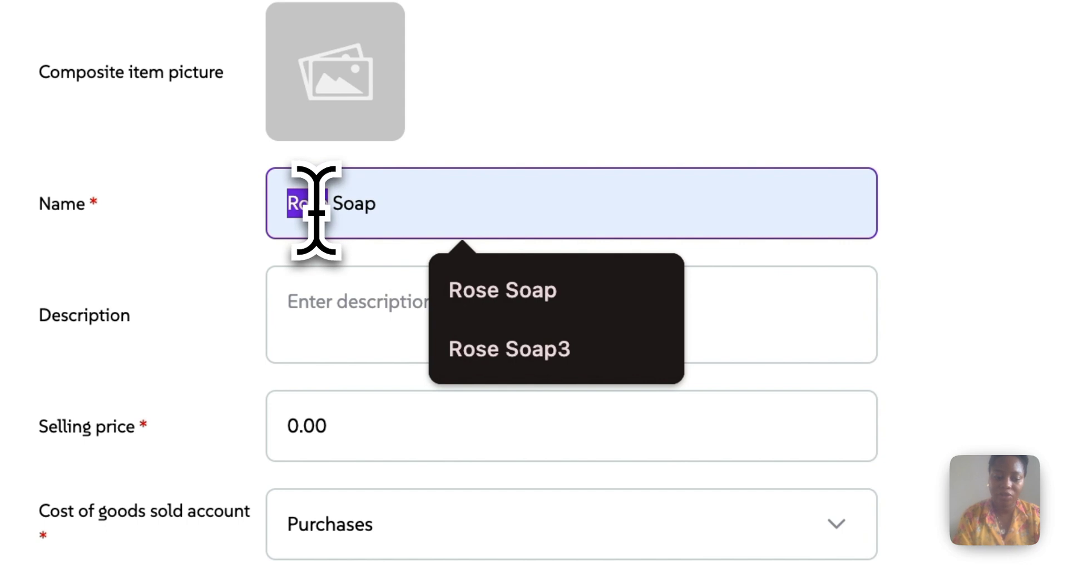
pyautogui.press('BackSpace')
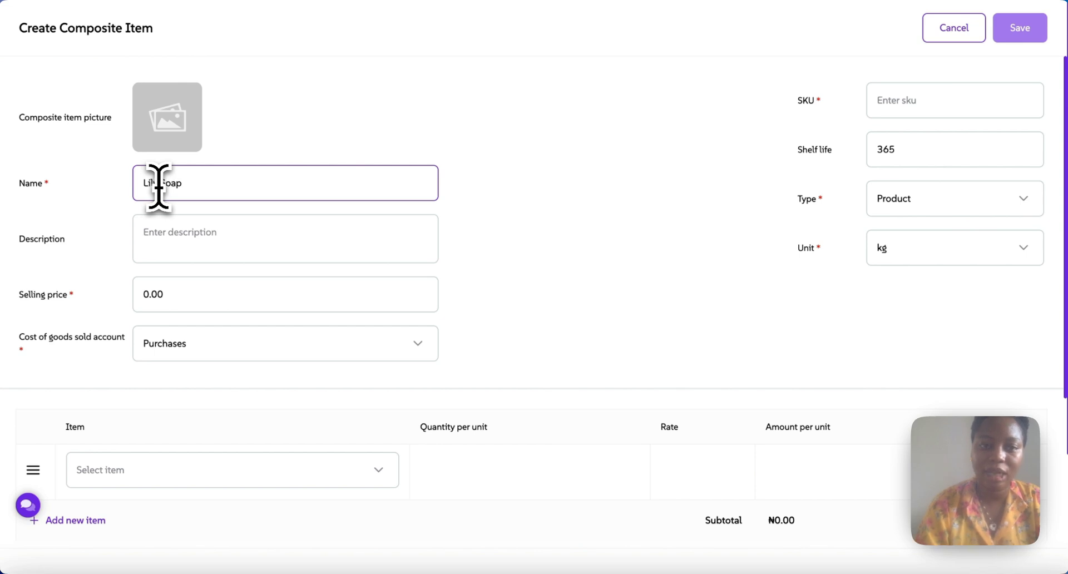
# Set the composite item's SKU to 1289 and its unit to g.
pyautogui.click(929, 108)
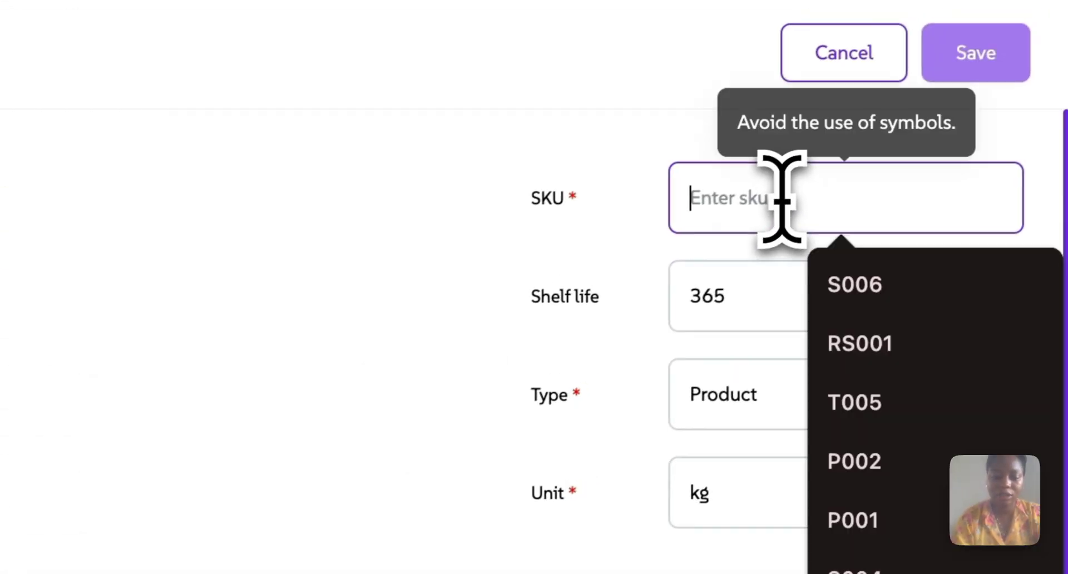
pyautogui.write('1289')
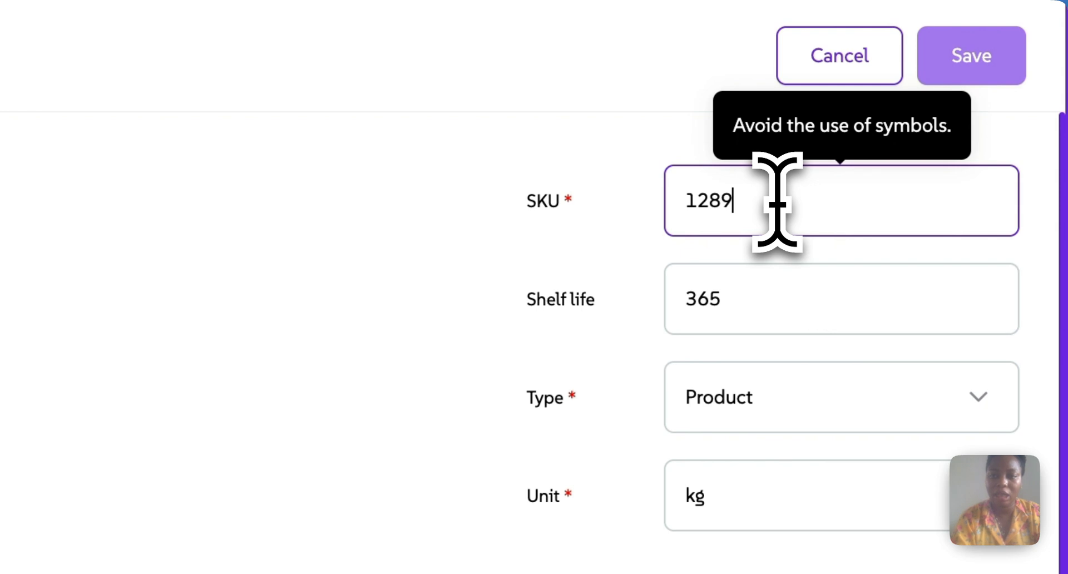
pyautogui.scroll(-2, 714, 304)
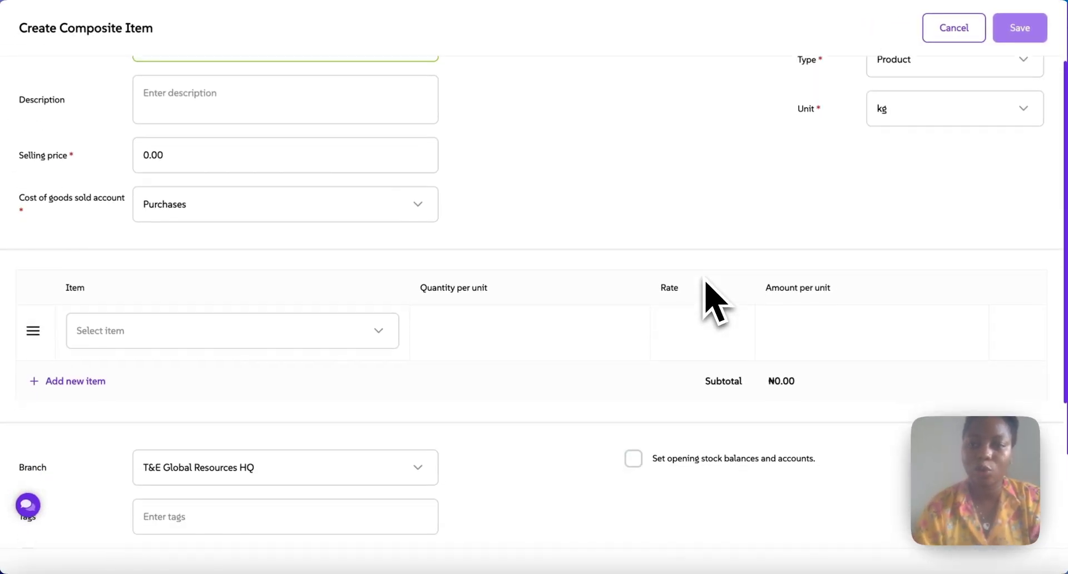
pyautogui.click(1021, 106)
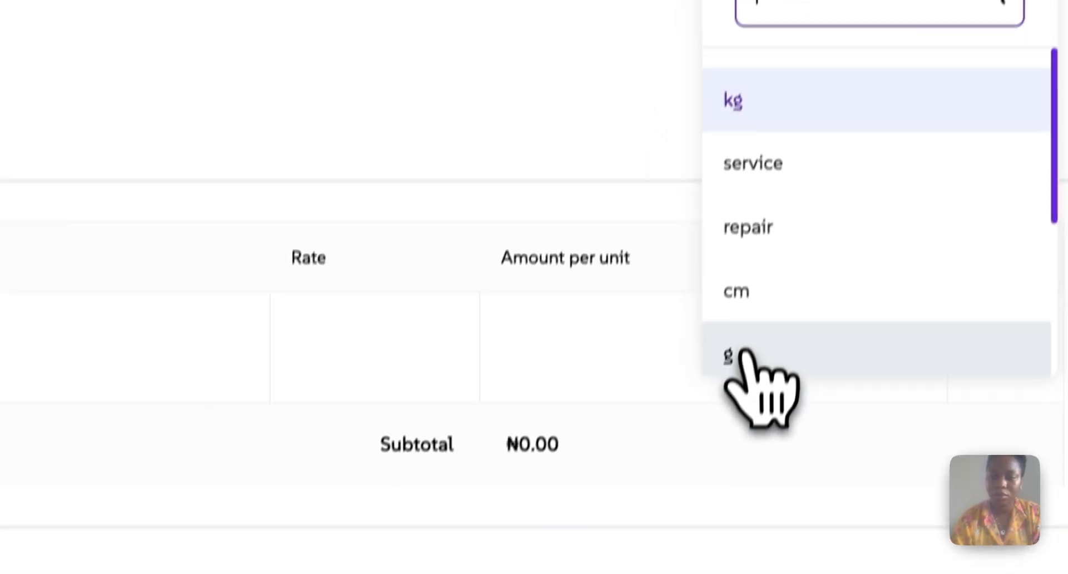
pyautogui.click(746, 359)
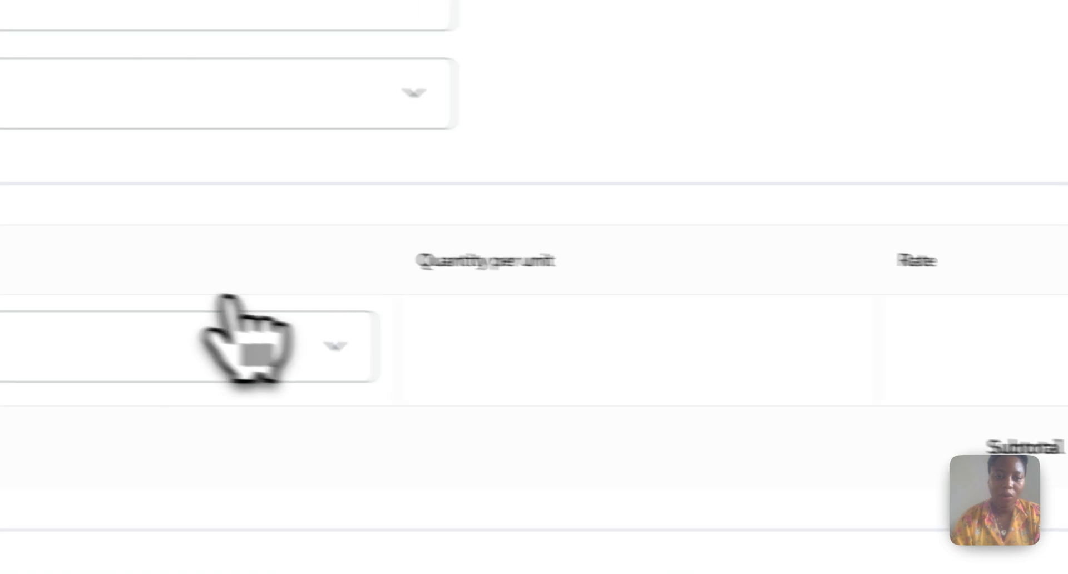
# Select Potassium Hydroxide as the composite item's first component.
pyautogui.click(445, 273)
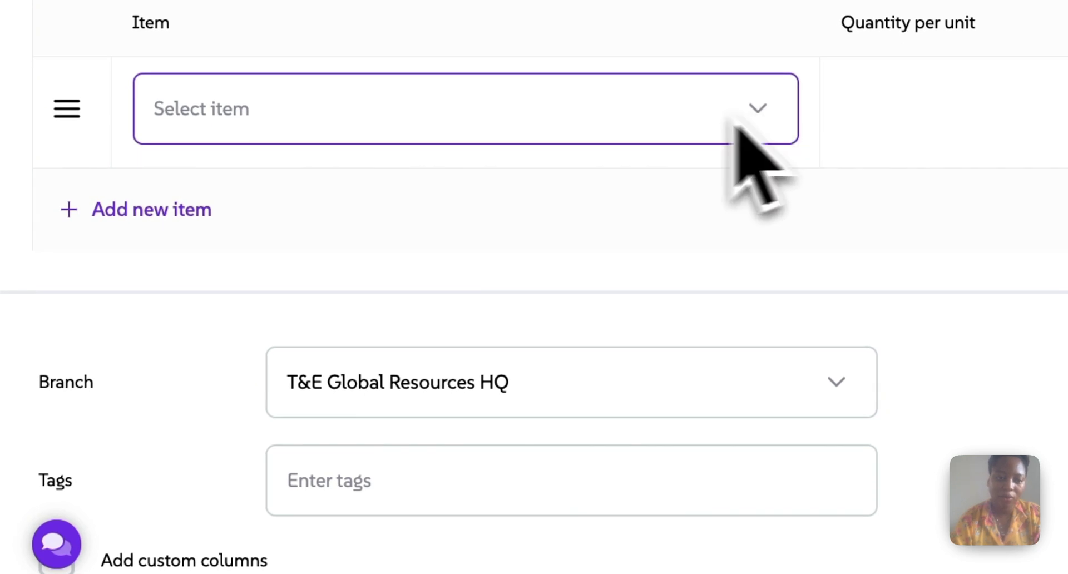
pyautogui.click(740, 121)
pyautogui.click(757, 124)
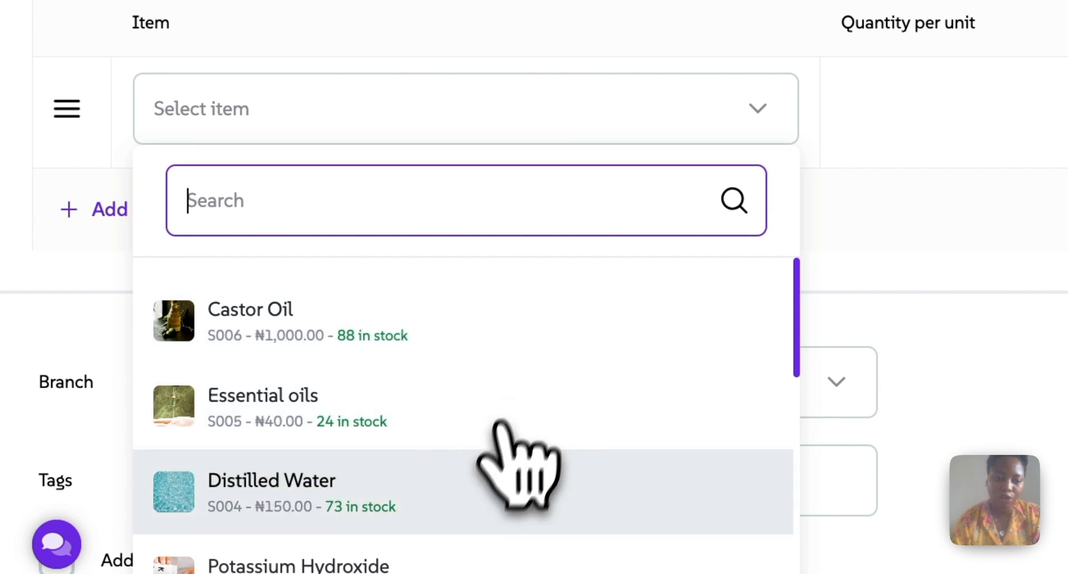
pyautogui.scroll(-3, 494, 446)
pyautogui.click(474, 477)
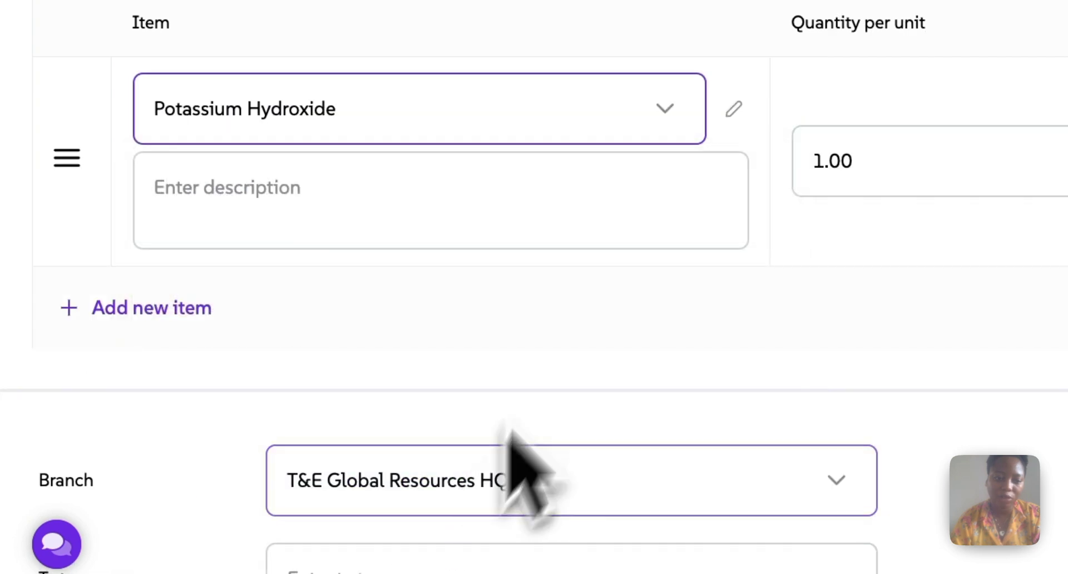
# Add a second component line to the composite item and select Distilled Water for it.
pyautogui.scroll(-3, 620, 226)
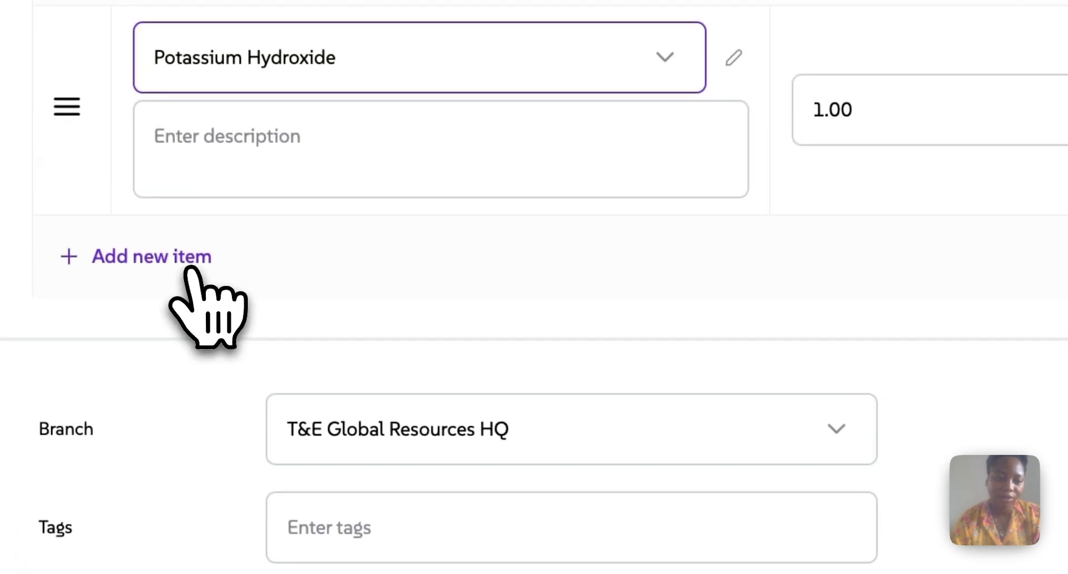
pyautogui.click(192, 242)
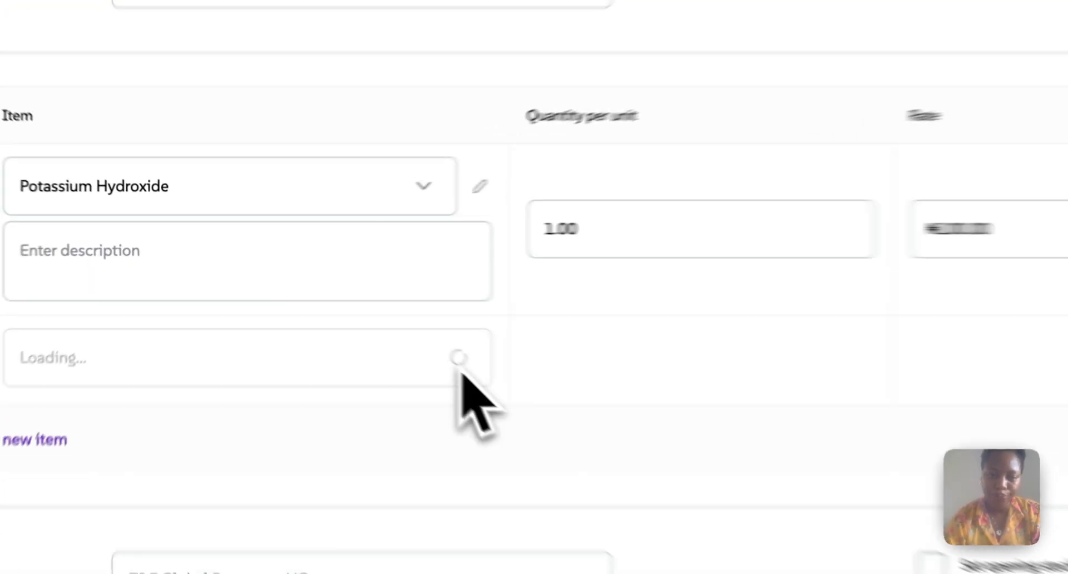
pyautogui.click(529, 384)
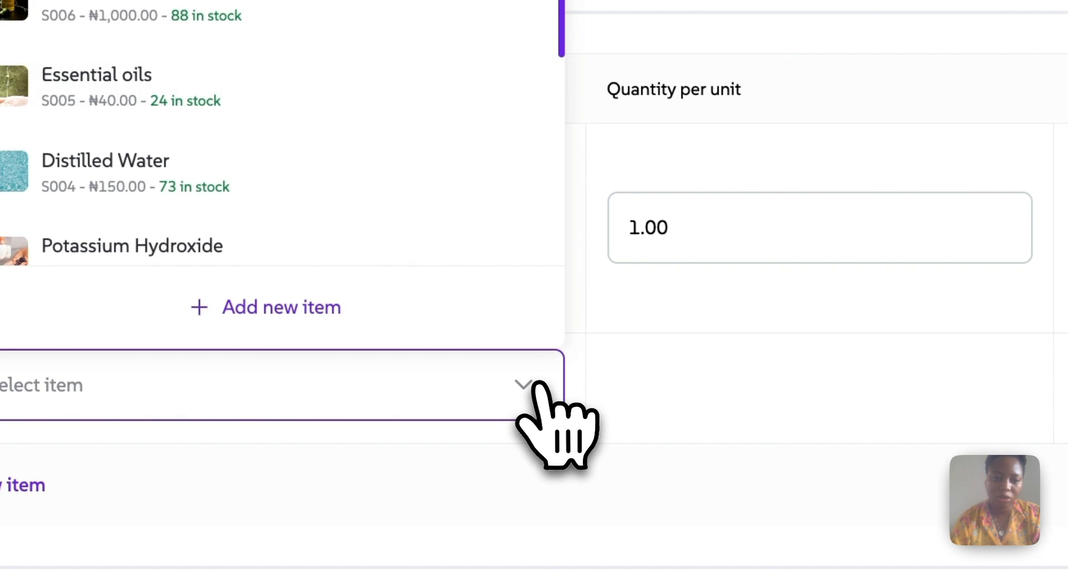
pyautogui.click(293, 197)
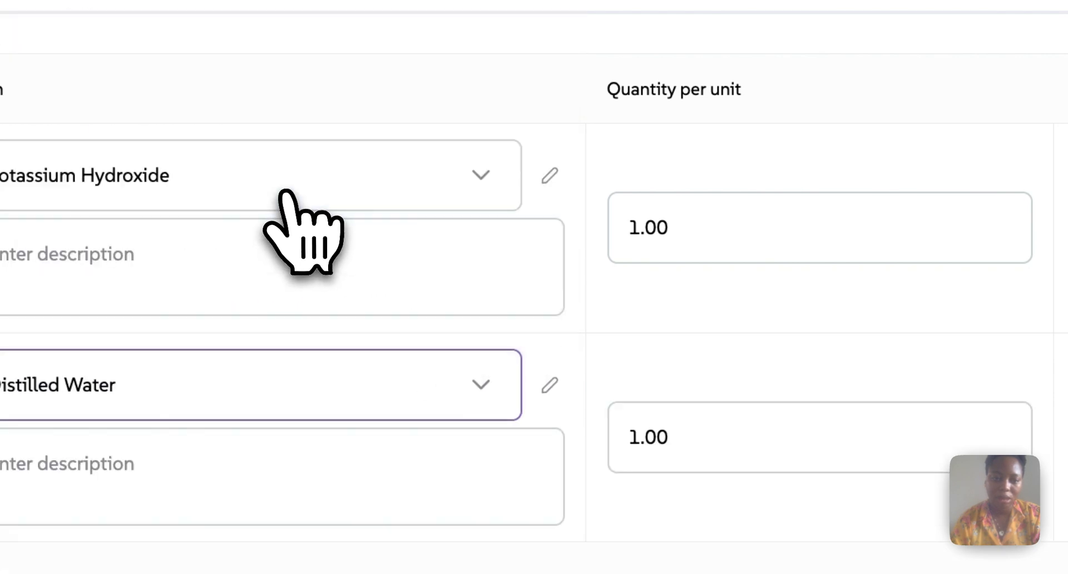
# Set the quantity per unit of the Potassium Hydroxide component to 3.
pyautogui.scroll(1, 789, 341)
pyautogui.click(789, 334)
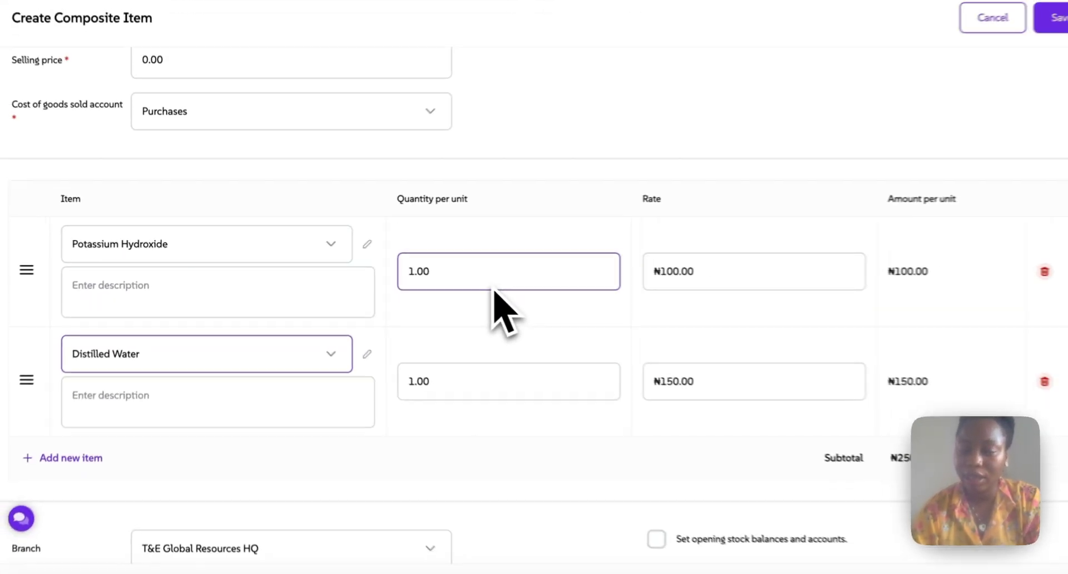
pyautogui.scroll(3, 712, 362)
pyautogui.scroll(-1, 701, 332)
pyautogui.scroll(-1, 484, 309)
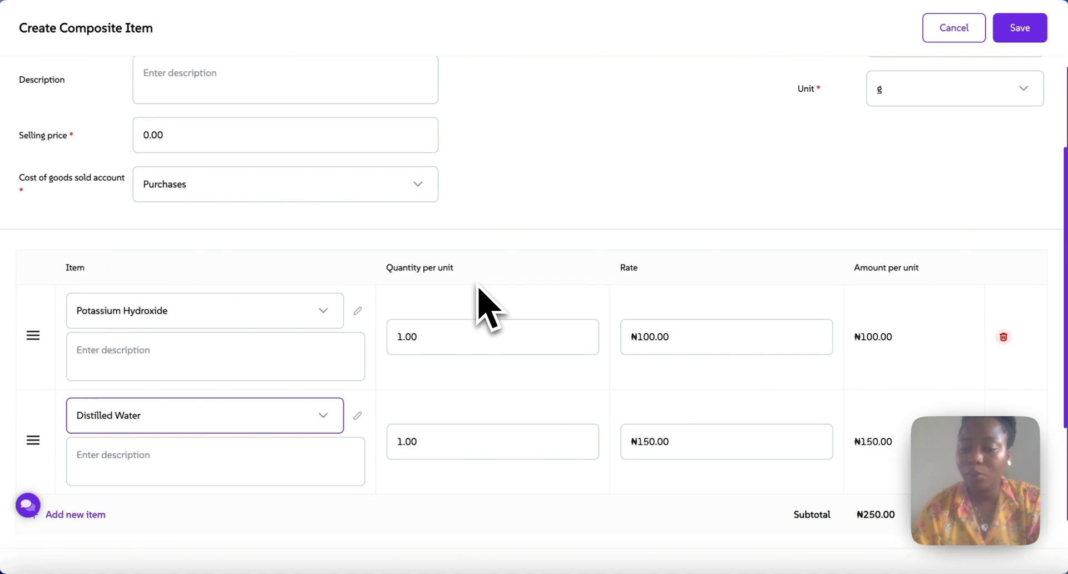
pyautogui.scroll(2, 490, 250)
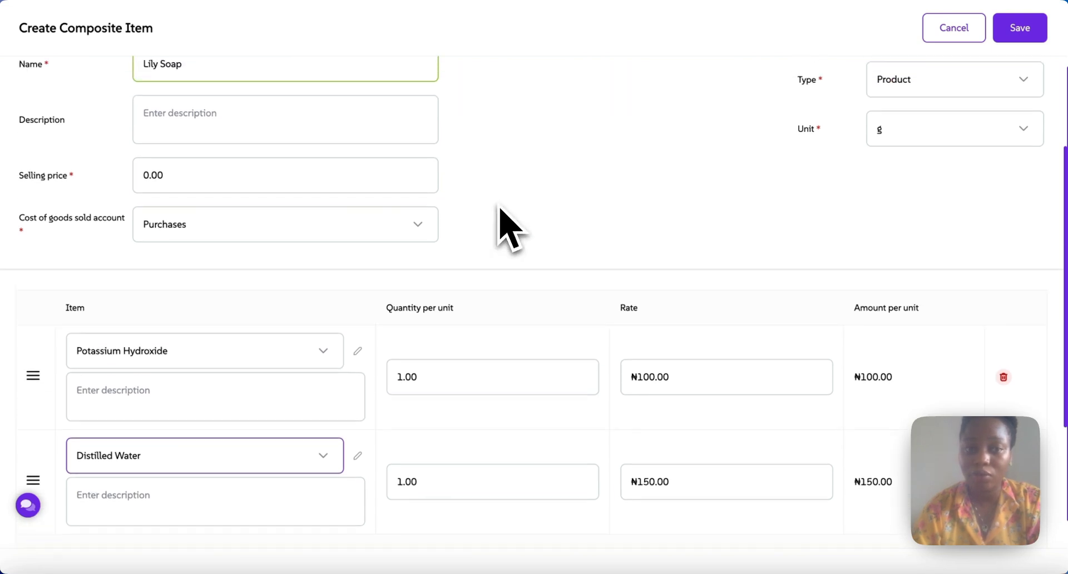
pyautogui.click(408, 382)
pyautogui.doubleClick(416, 313)
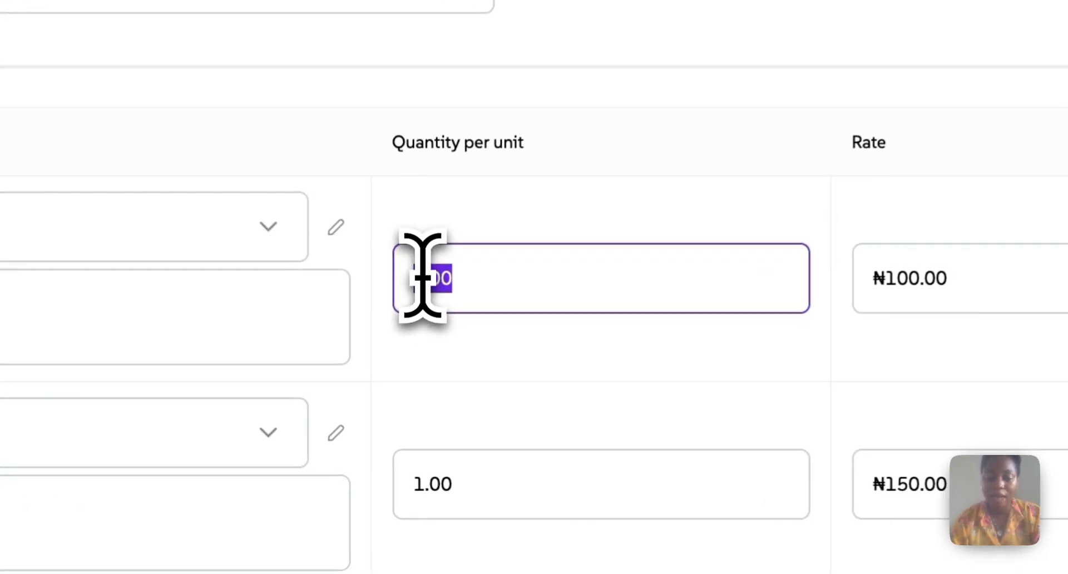
pyautogui.write('3')
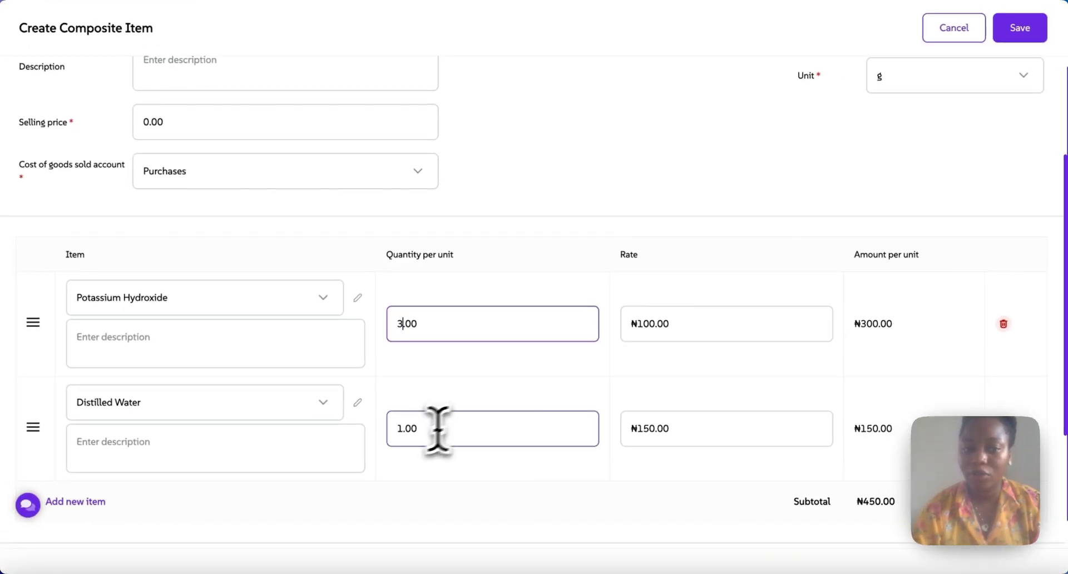
# Set the quantity per unit of the Distilled Water component to 4.
pyautogui.doubleClick(406, 430)
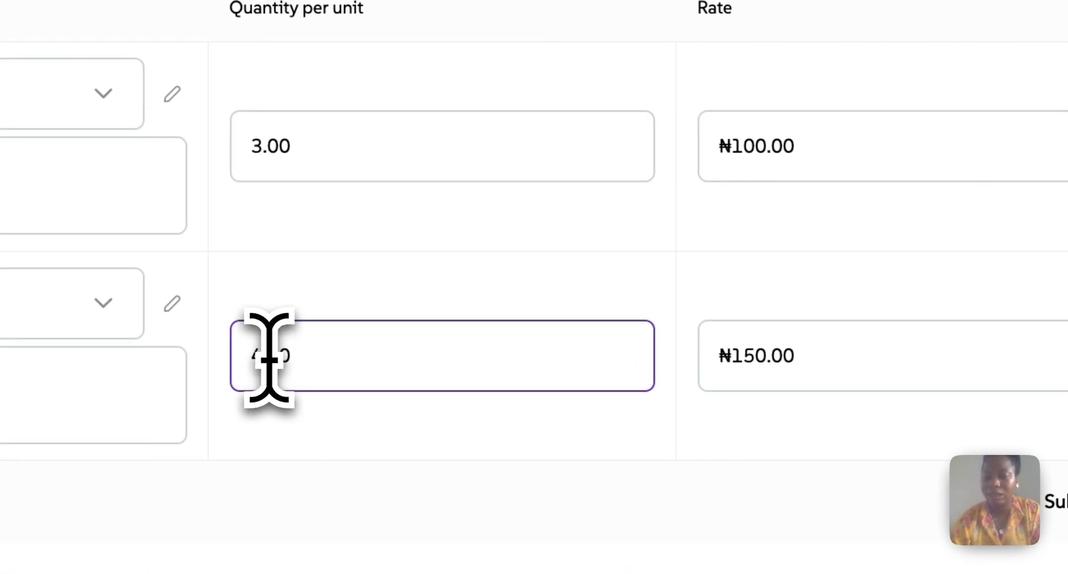
pyautogui.click(503, 229)
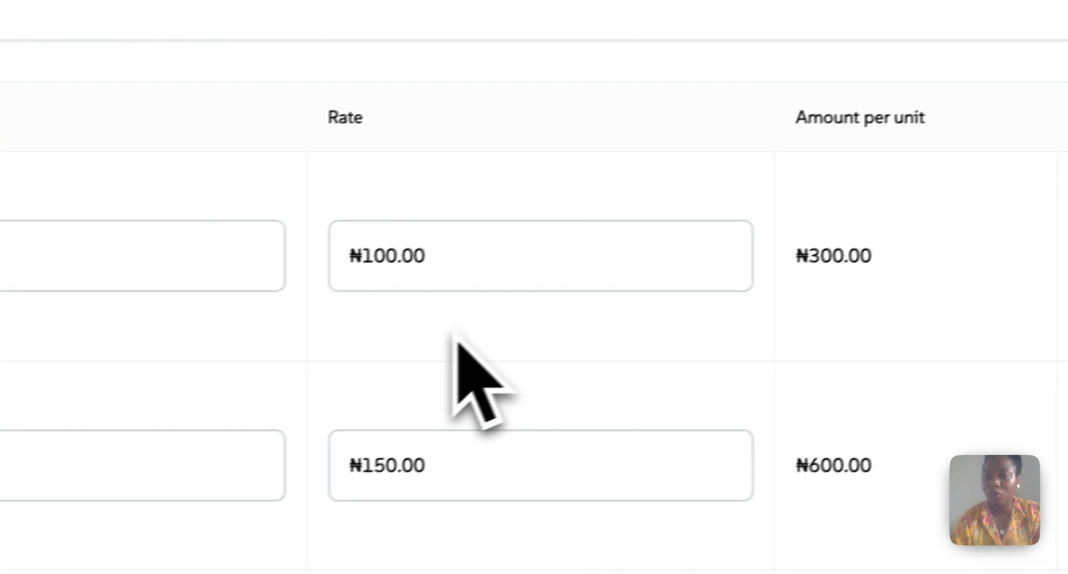
pyautogui.click(688, 263)
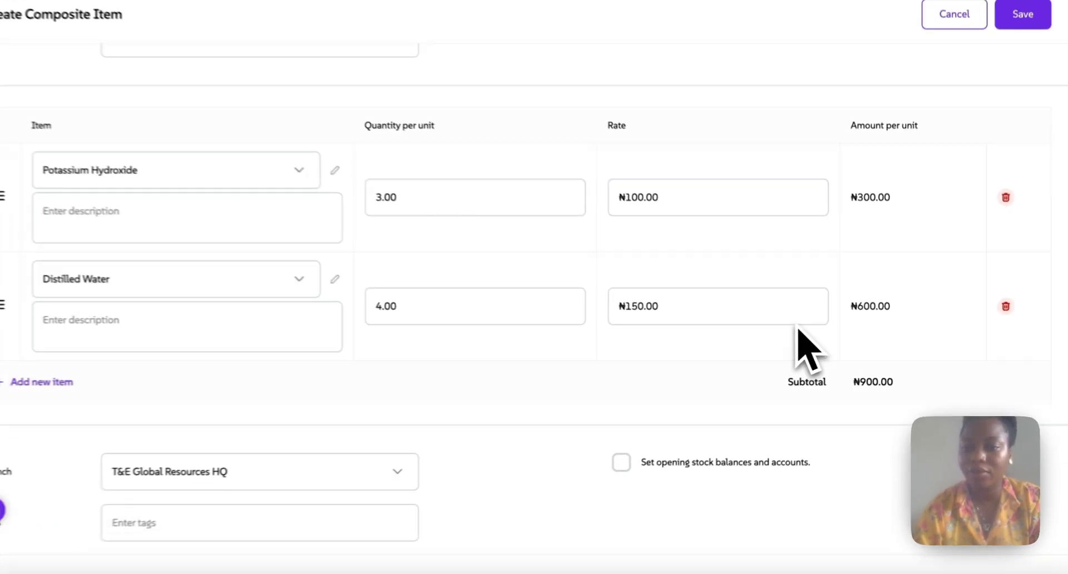
# Review the Lily Soap composite item's details and components, and save it.
pyautogui.scroll(7, 828, 280)
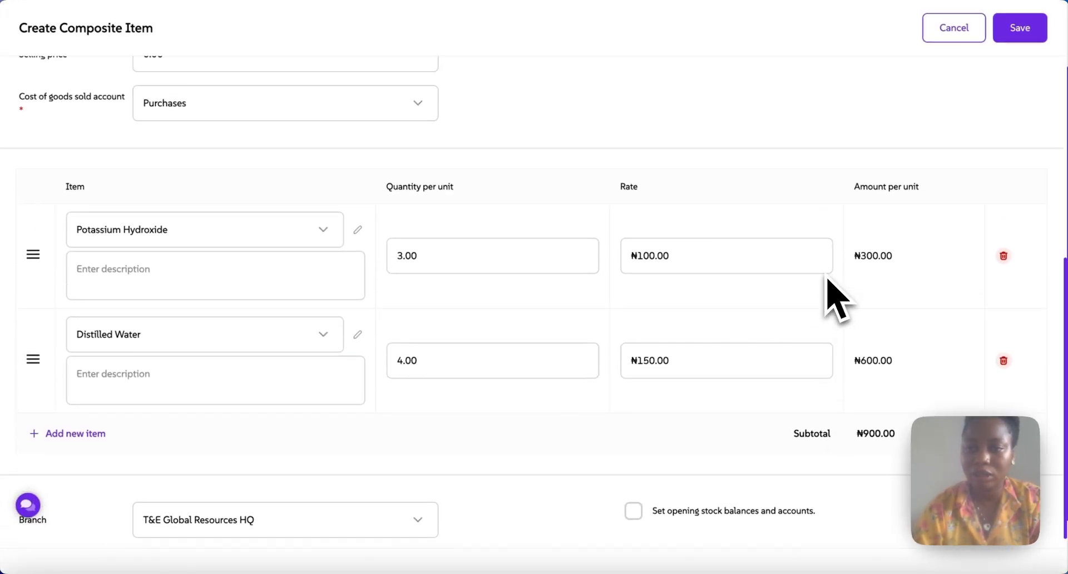
pyautogui.scroll(-1, 828, 280)
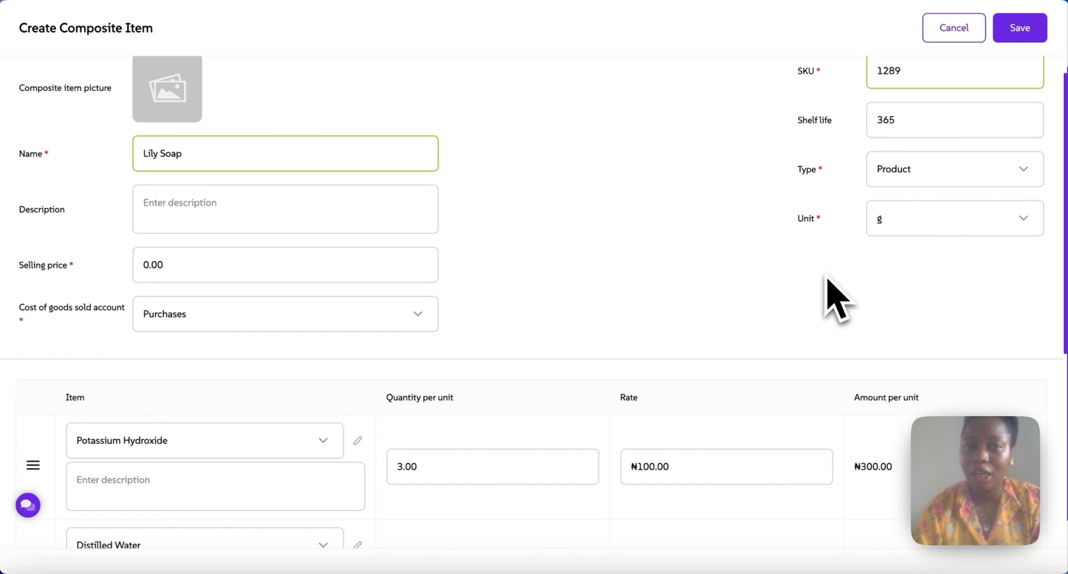
pyautogui.scroll(-11, 828, 280)
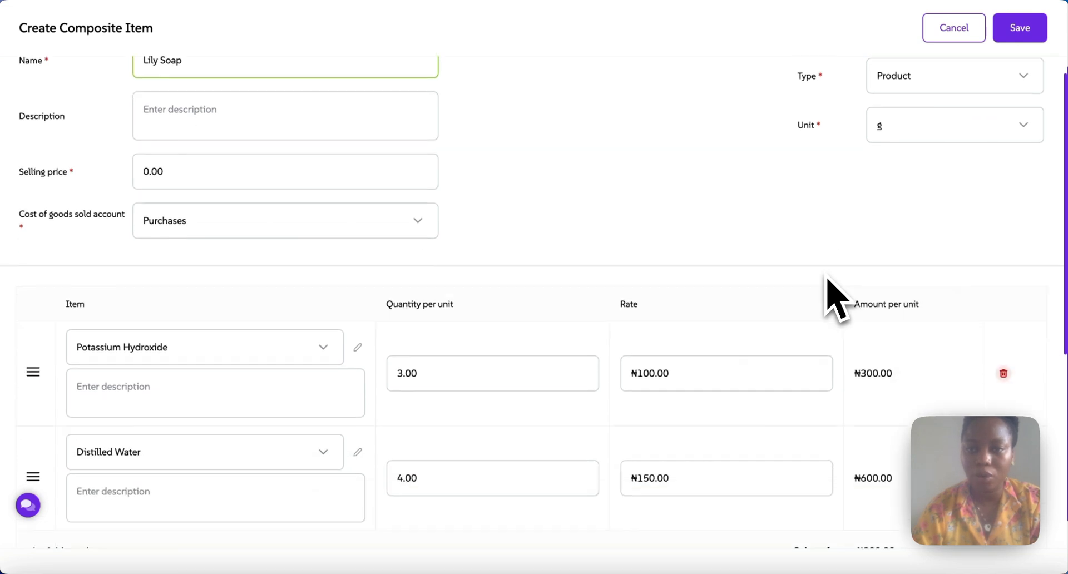
pyautogui.scroll(6, 828, 280)
pyautogui.scroll(4, 827, 280)
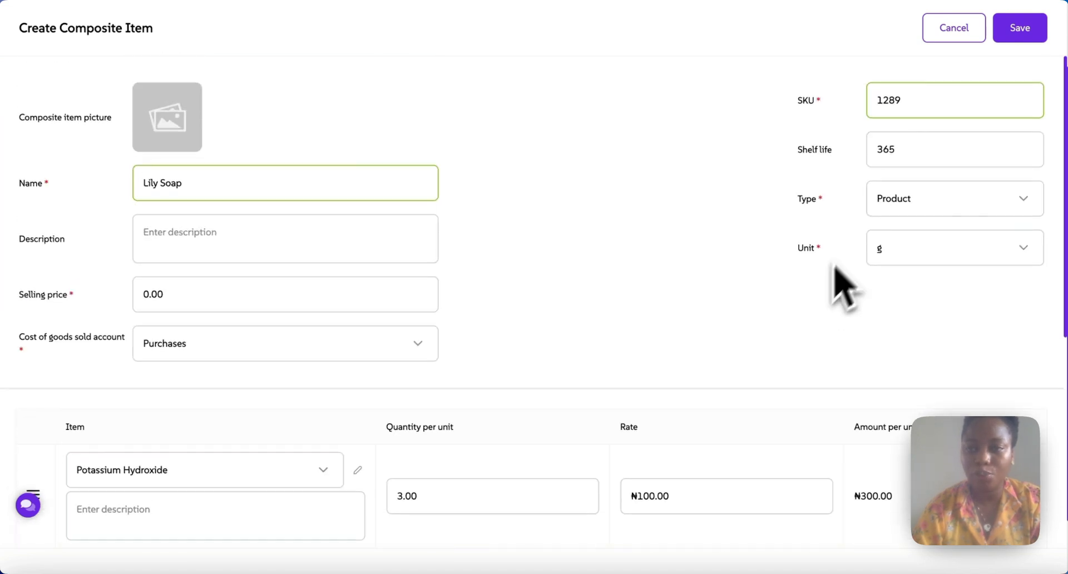
pyautogui.click(1024, 28)
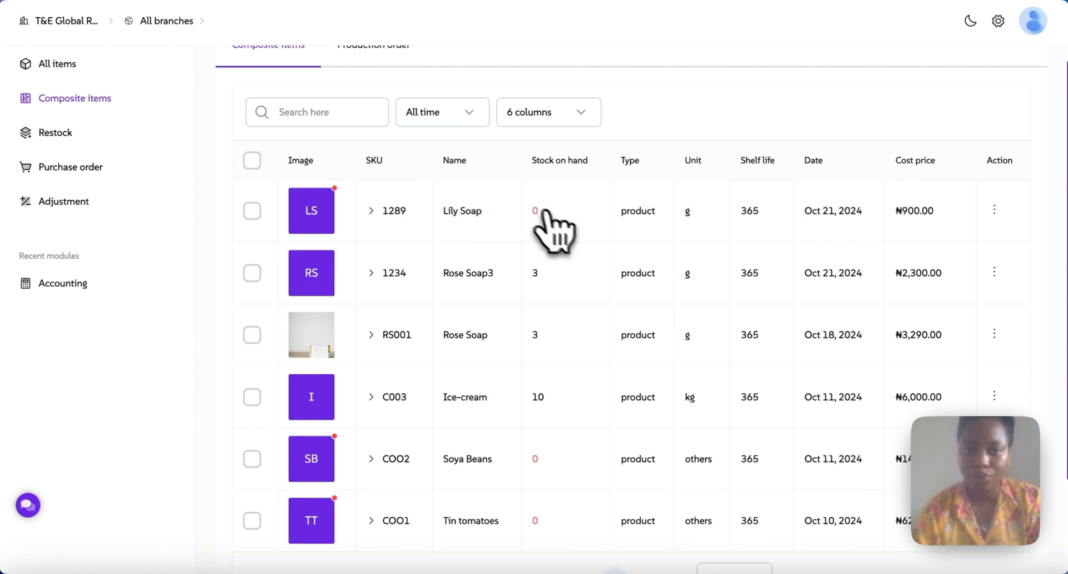
# Start a new production order and choose Lily Soap as its composite item.
pyautogui.click(380, 41)
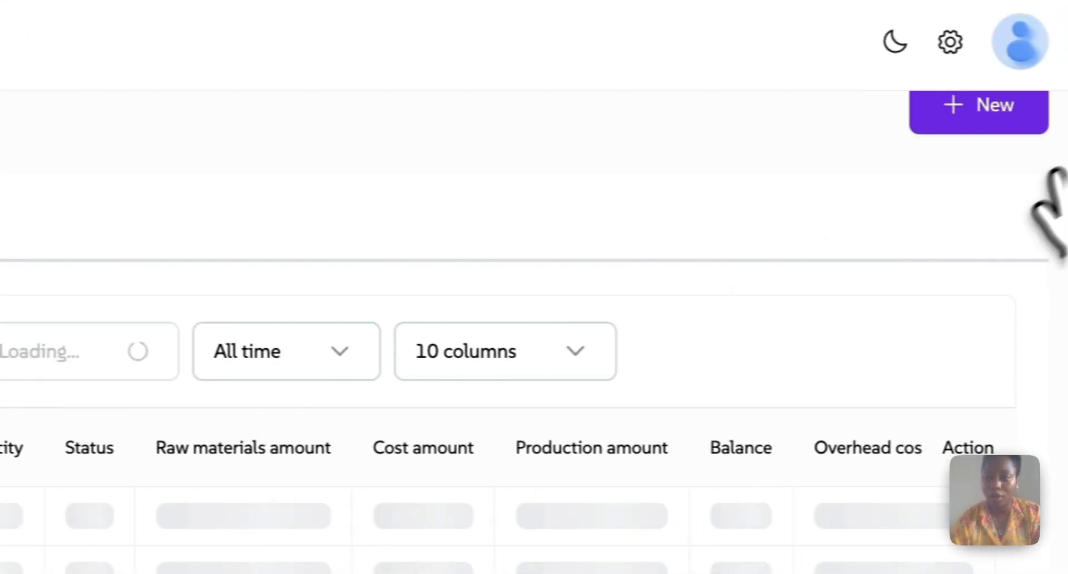
pyautogui.click(979, 123)
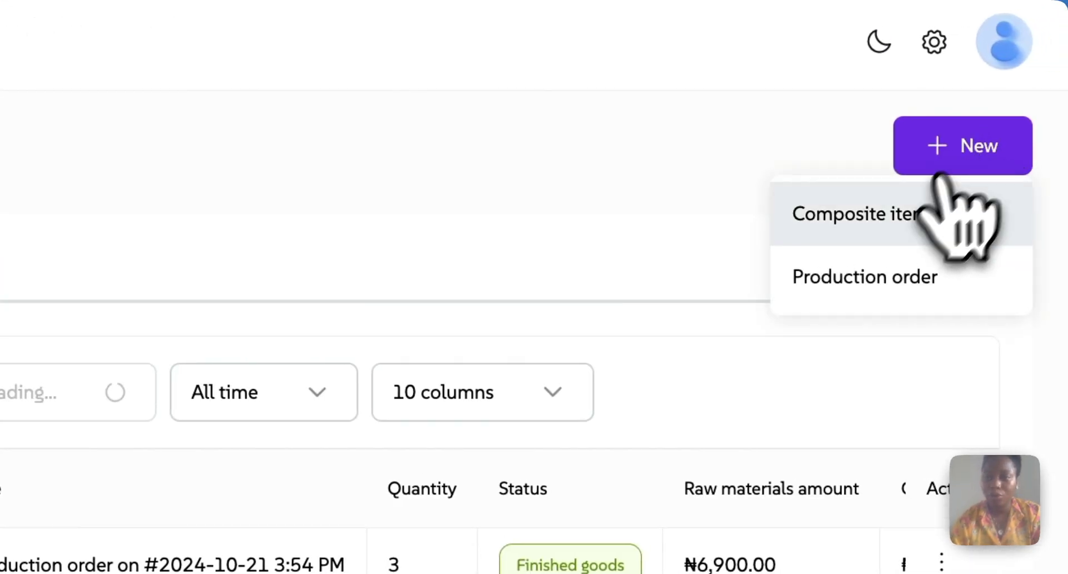
pyautogui.click(868, 276)
pyautogui.click(863, 294)
pyautogui.write('615521')
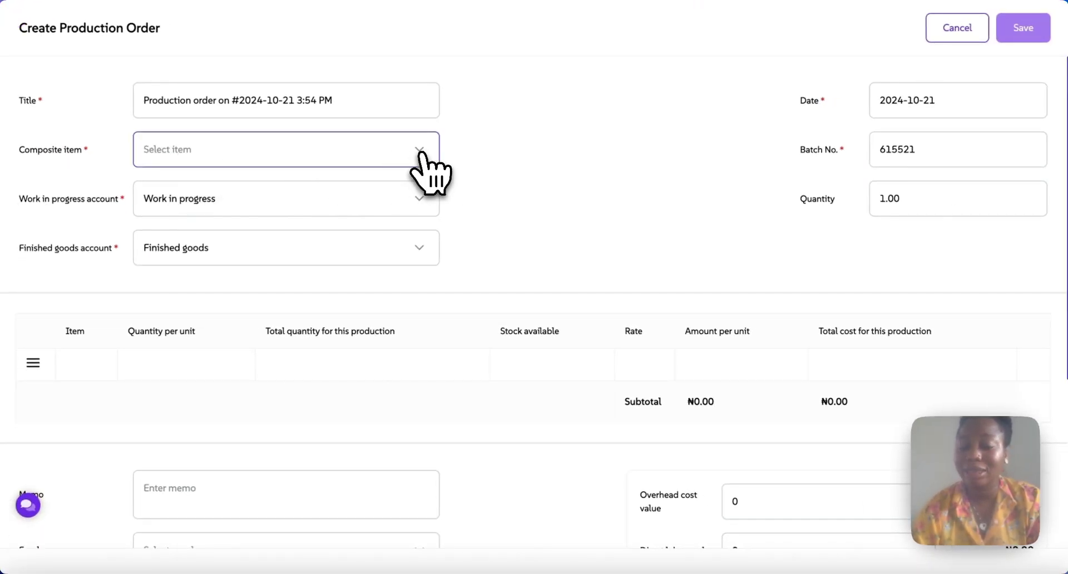
pyautogui.click(421, 155)
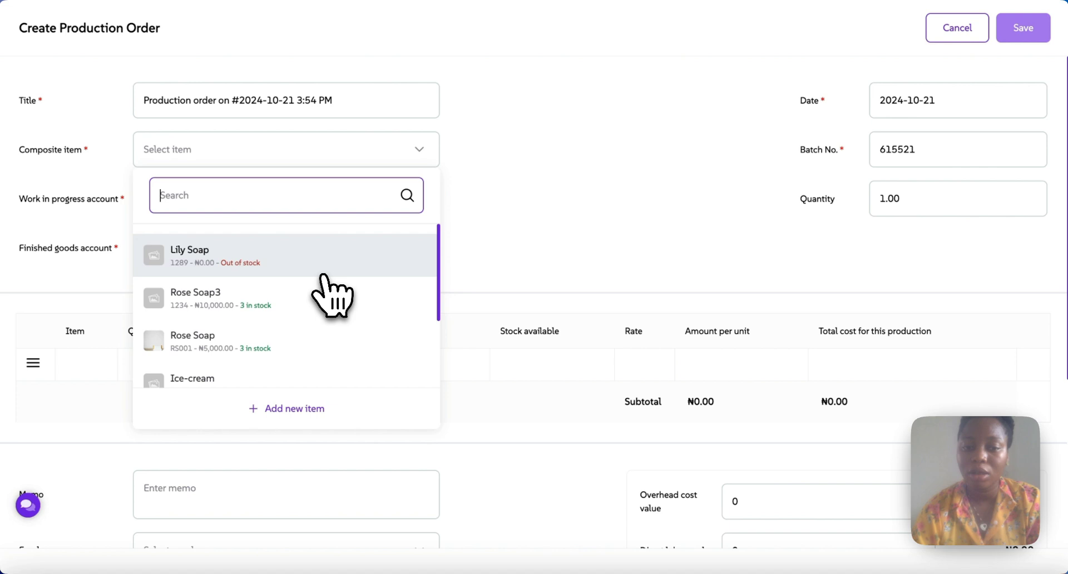
pyautogui.click(322, 270)
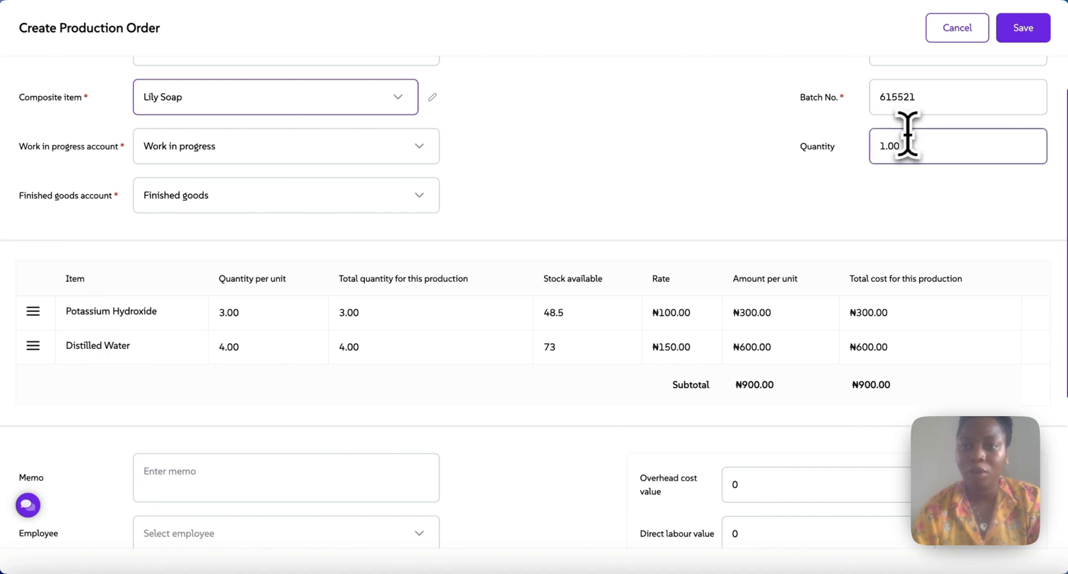
# Set the production order's quantity to 4 and its overhead cost value to 1,000.
pyautogui.doubleClick(815, 209)
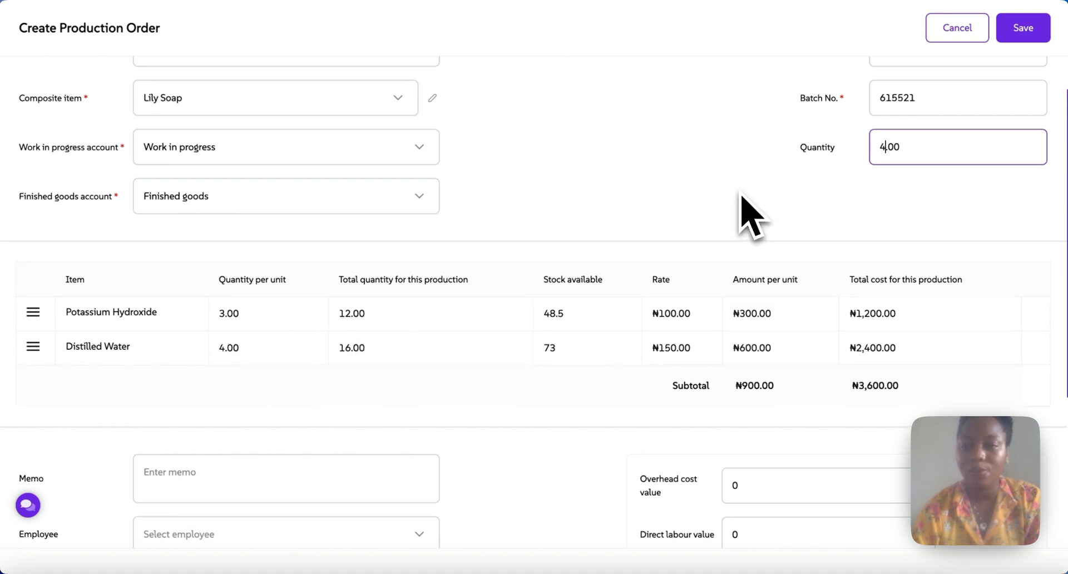
pyautogui.scroll(1, 740, 201)
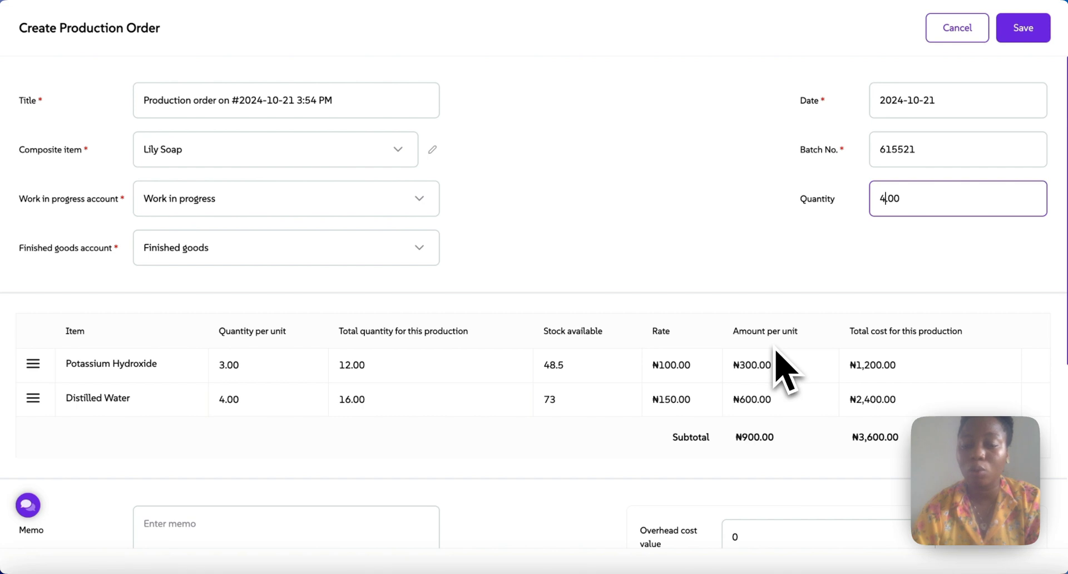
pyautogui.scroll(-4, 777, 351)
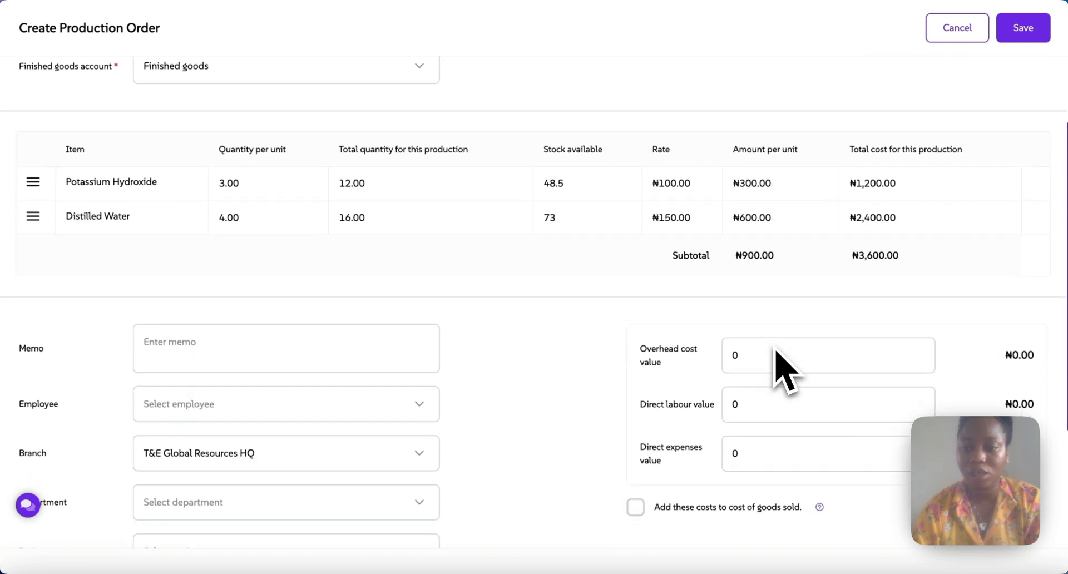
pyautogui.click(734, 298)
pyautogui.press('BackSpace')
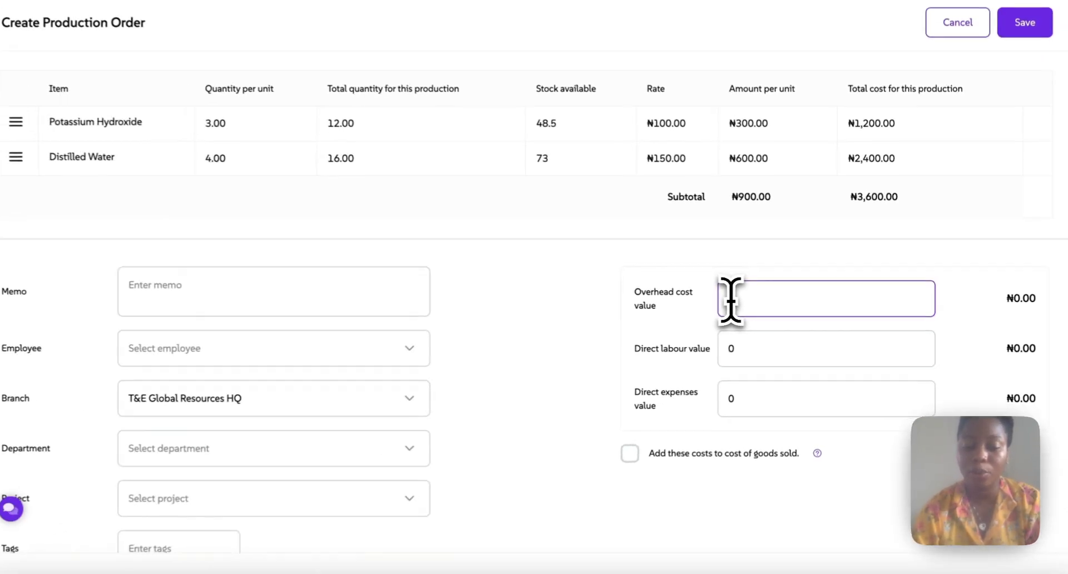
pyautogui.write('10')
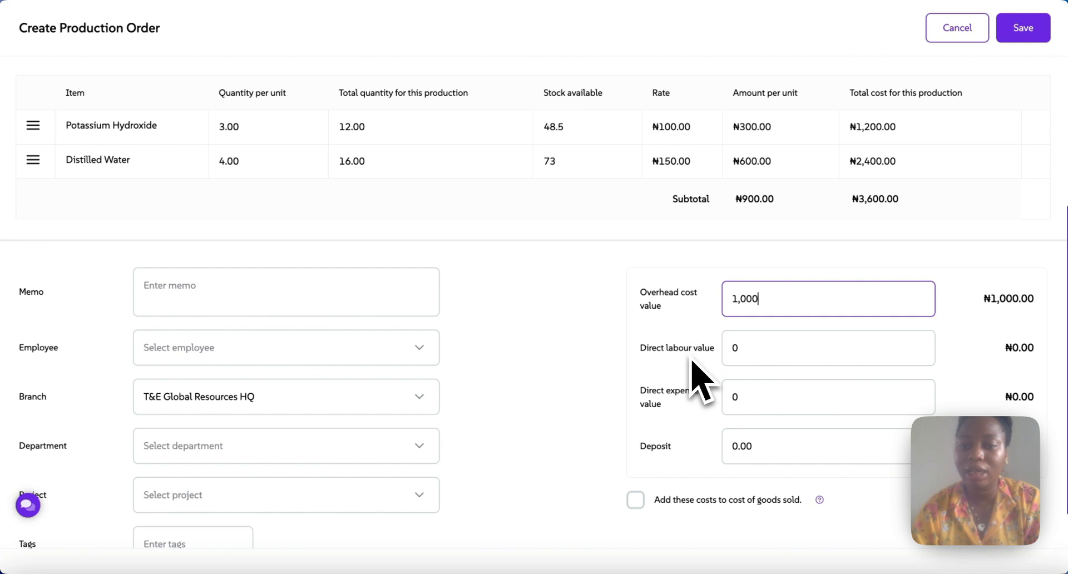
# Enable adding the production costs to cost of goods sold and display the explanation of that option.
pyautogui.scroll(-1, 703, 383)
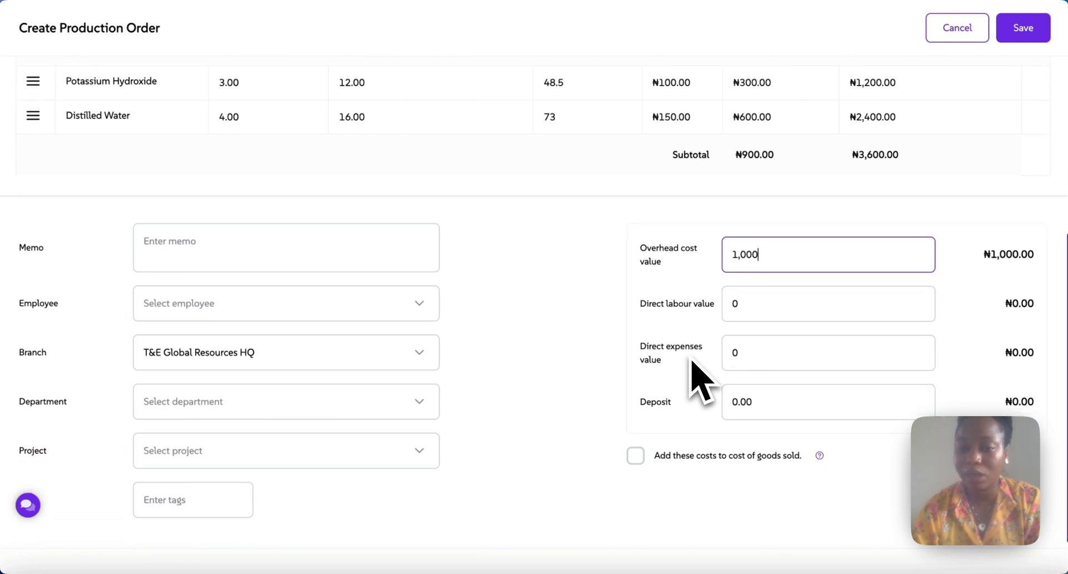
pyautogui.scroll(-1, 702, 383)
pyautogui.click(746, 403)
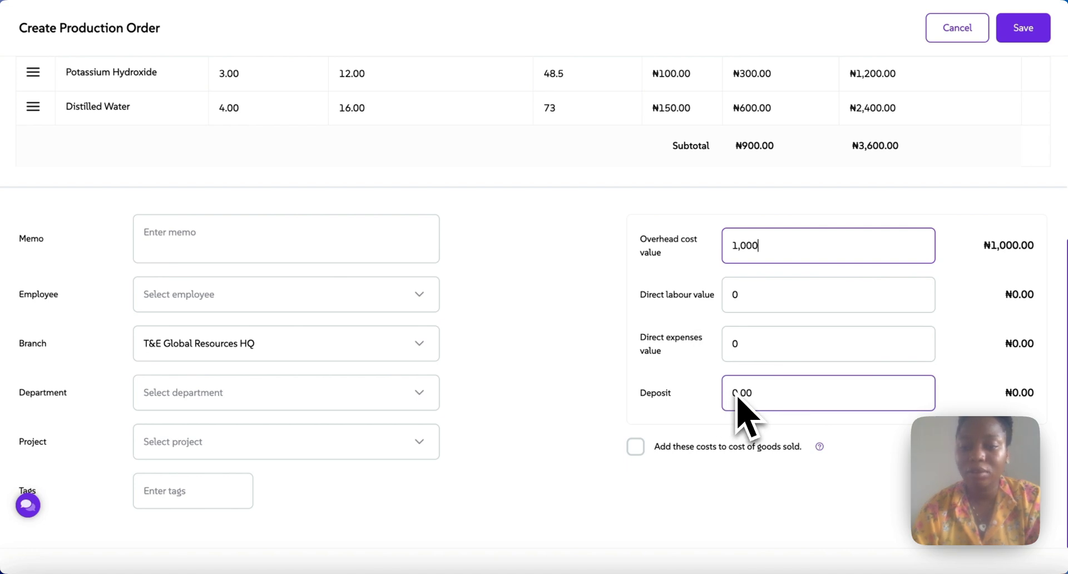
pyautogui.click(640, 450)
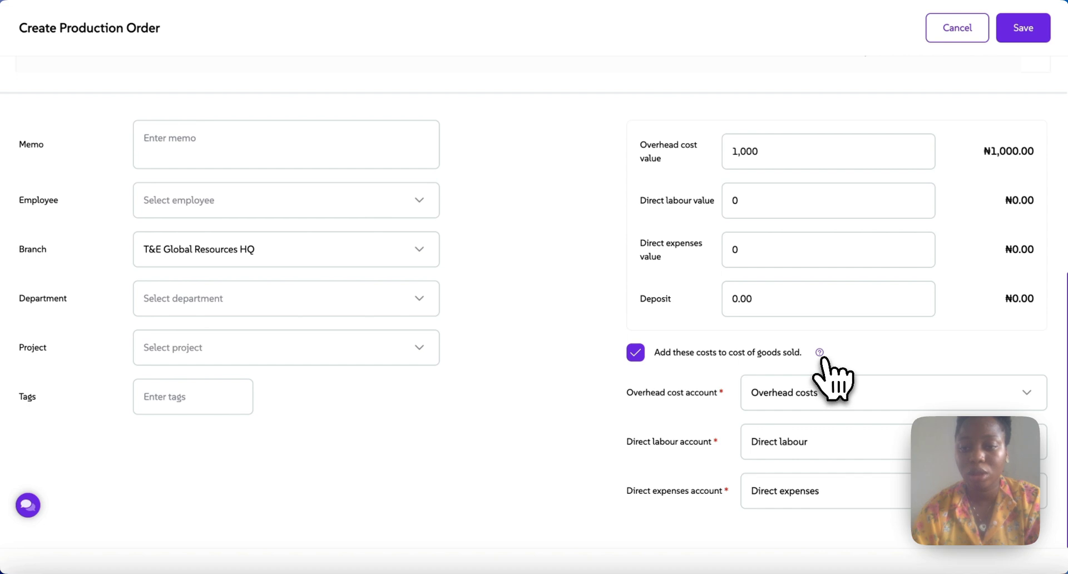
pyautogui.moveTo(821, 354)
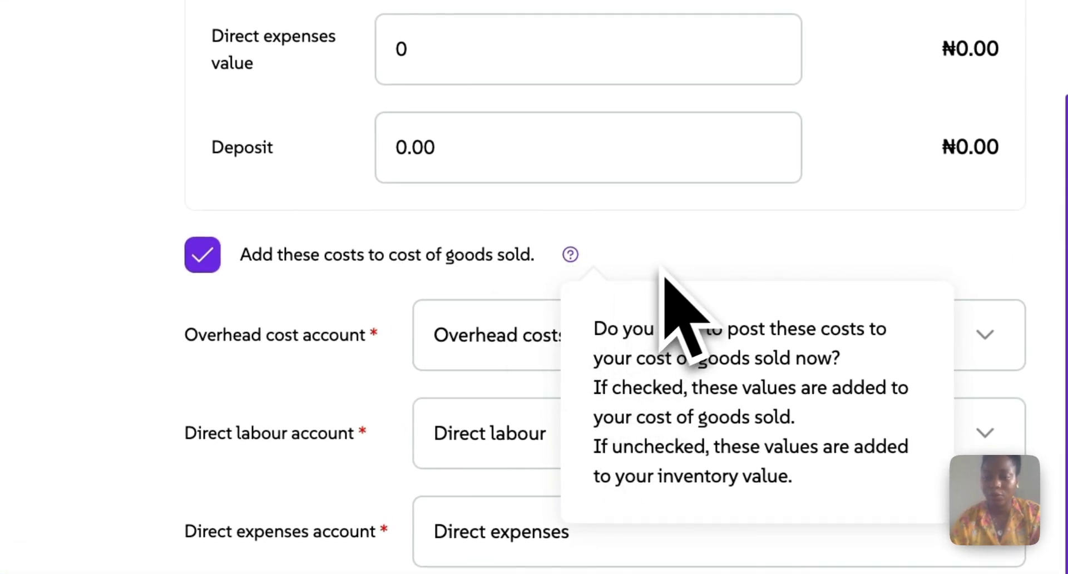
# Review the production order for Lily Soap and save it as work in progress.
pyautogui.scroll(10, 625, 203)
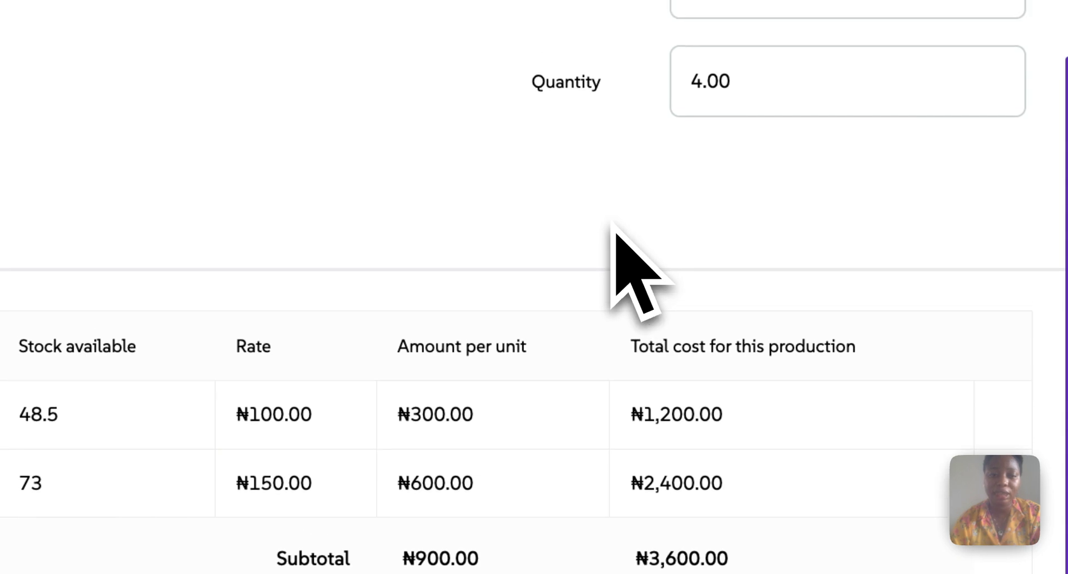
pyautogui.scroll(3, 614, 226)
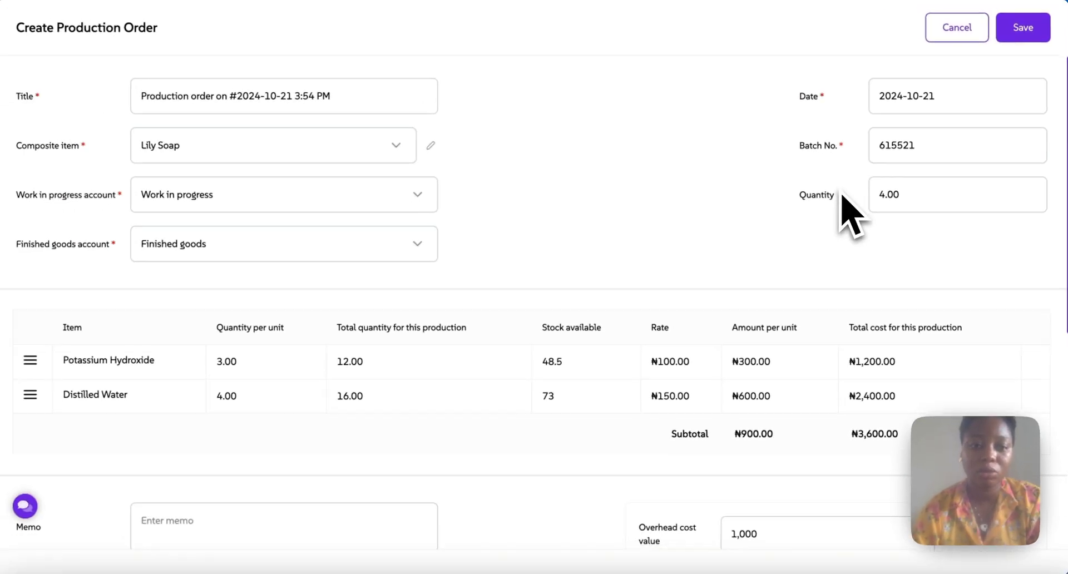
pyautogui.scroll(-10, 851, 214)
pyautogui.scroll(10, 853, 216)
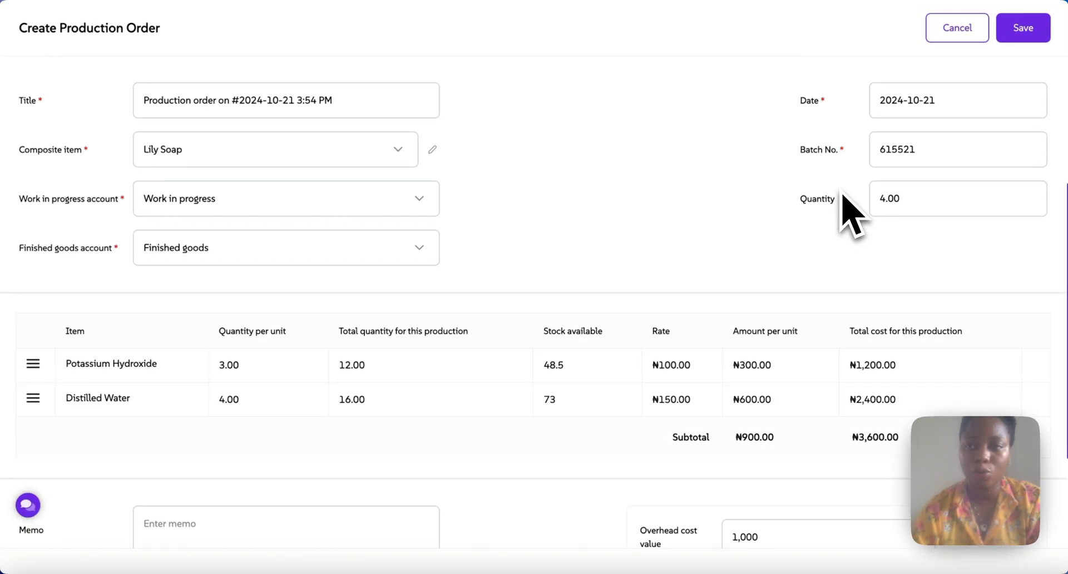
pyautogui.click(1024, 30)
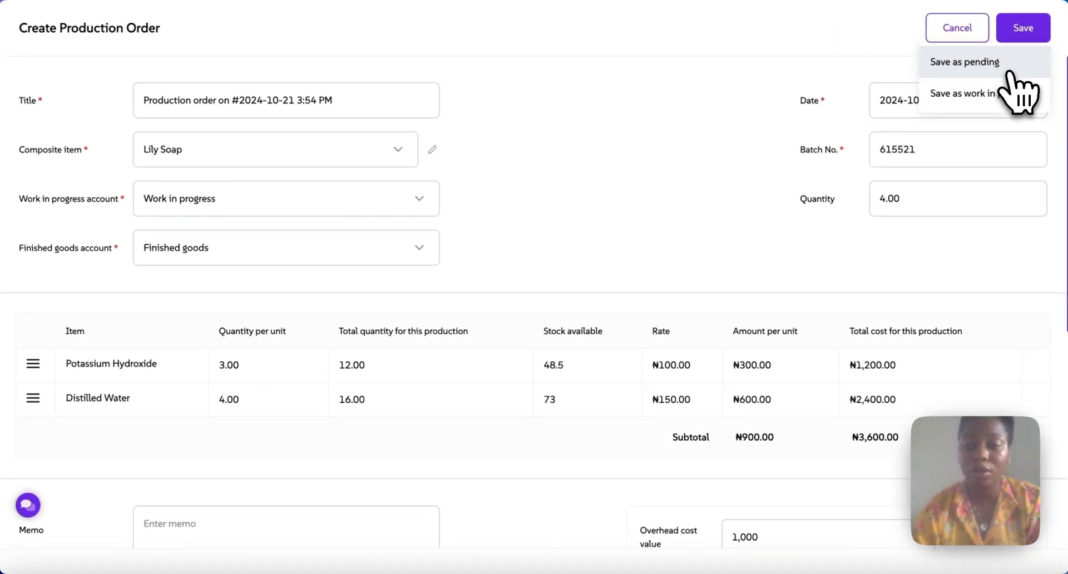
pyautogui.click(989, 104)
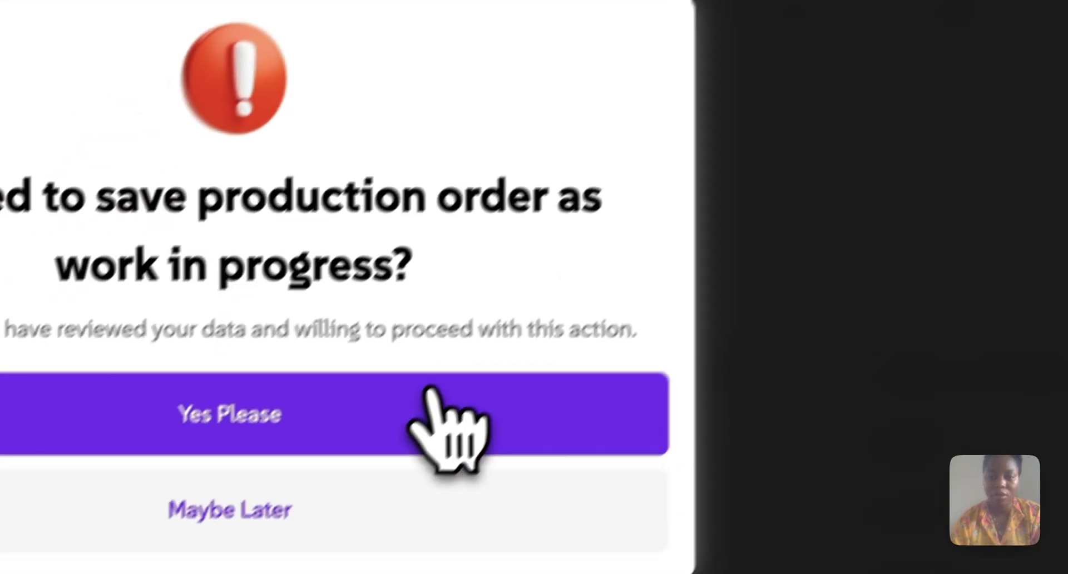
pyautogui.click(432, 392)
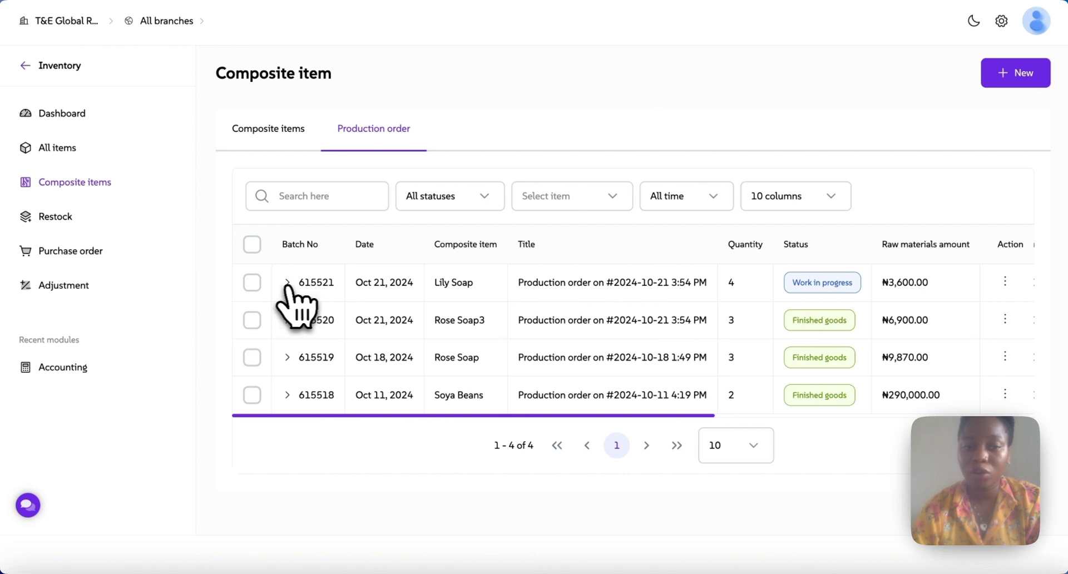
# Set the Lily Soap production order with batch number 615521 to finished goods.
pyautogui.click(252, 282)
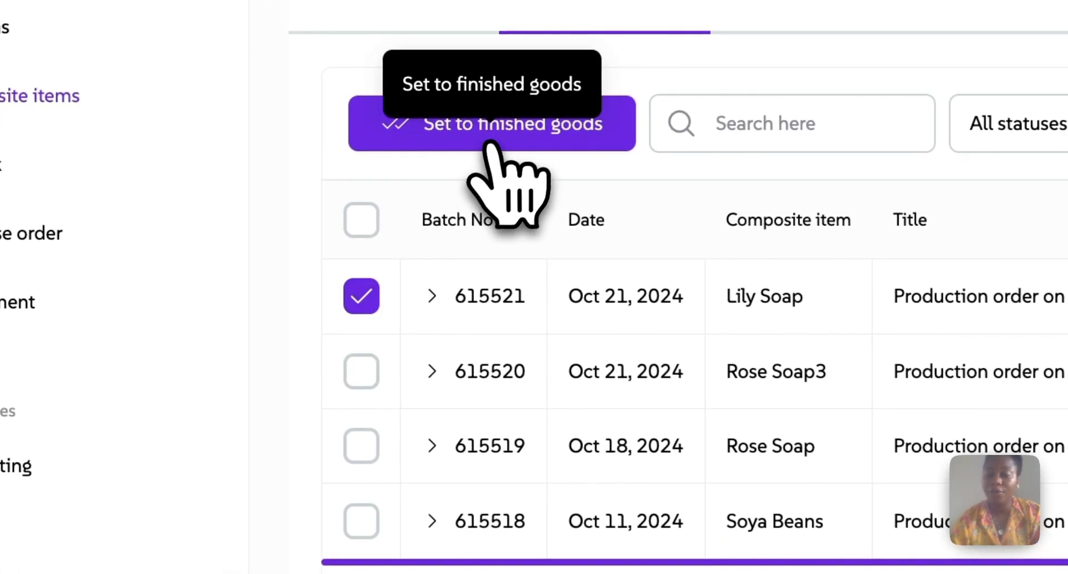
pyautogui.click(492, 142)
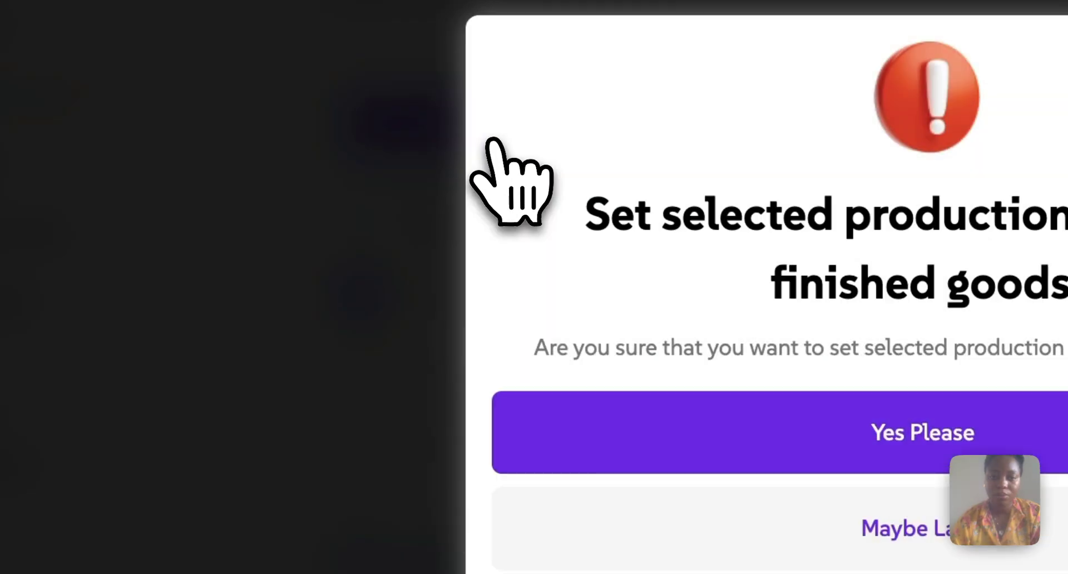
pyautogui.click(704, 443)
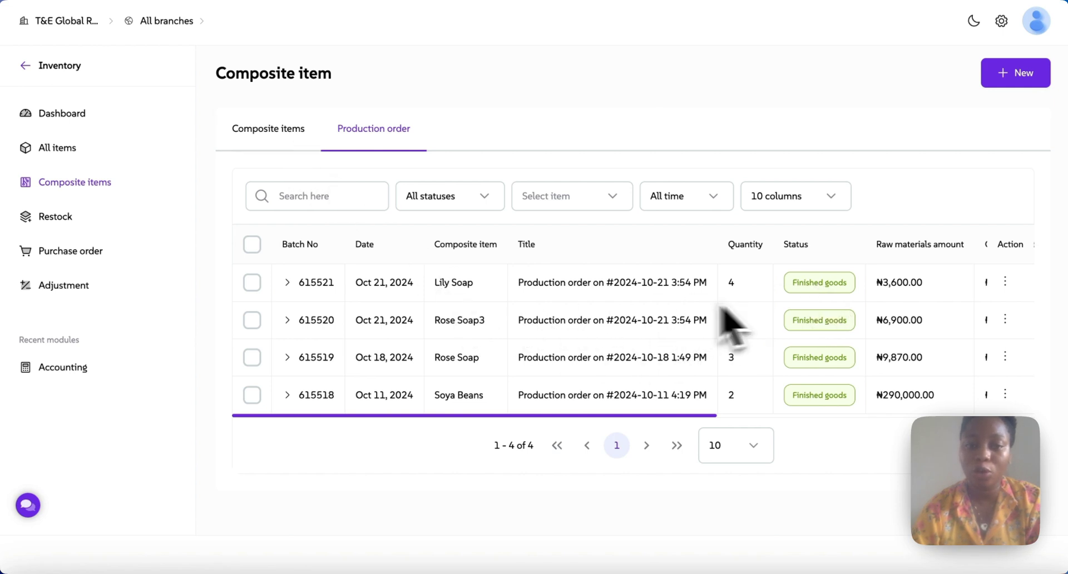
# Examine the Lily Soap production order's raw materials and costs, and check the stock in the composite items and all items lists.
pyautogui.click(287, 282)
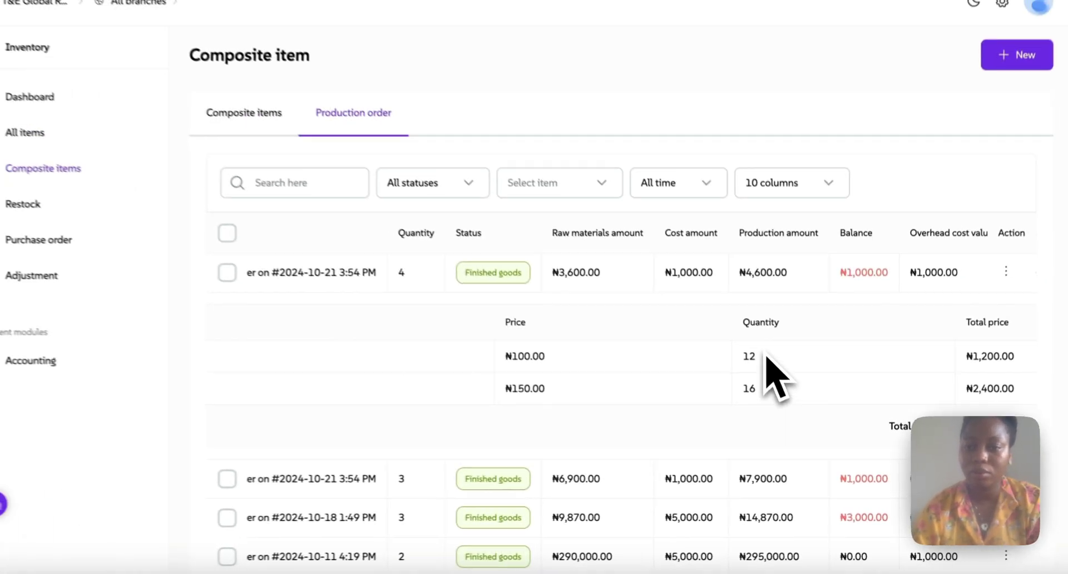
pyautogui.hscroll(3, 772, 392)
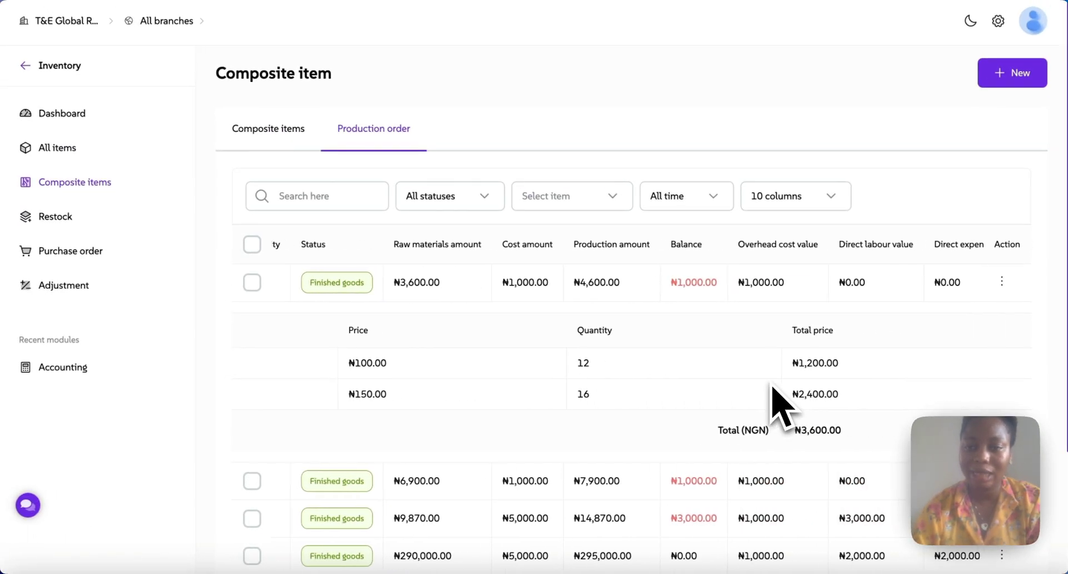
pyautogui.hscroll(-5, 772, 392)
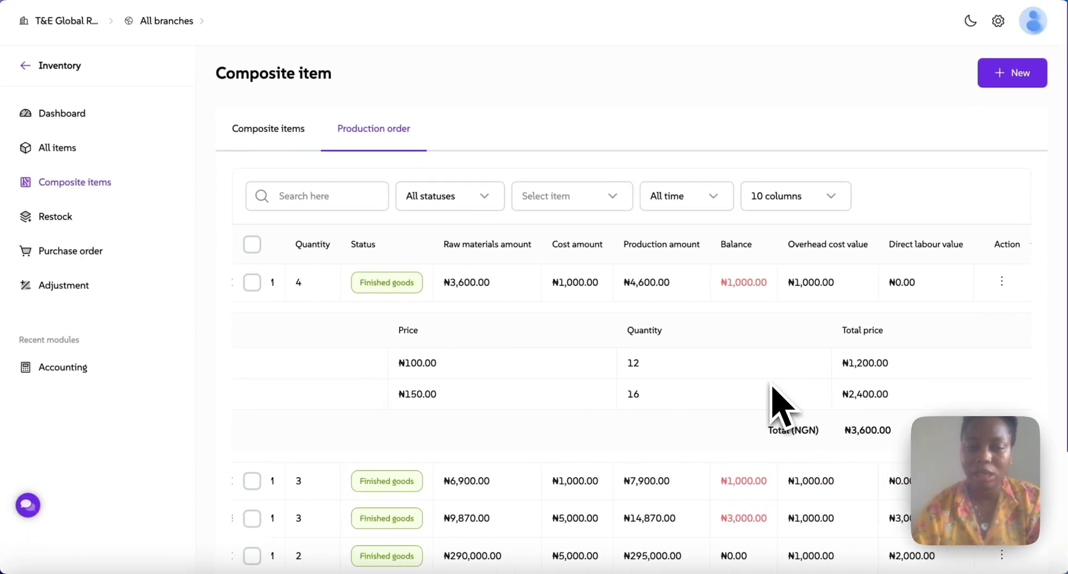
pyautogui.click(259, 130)
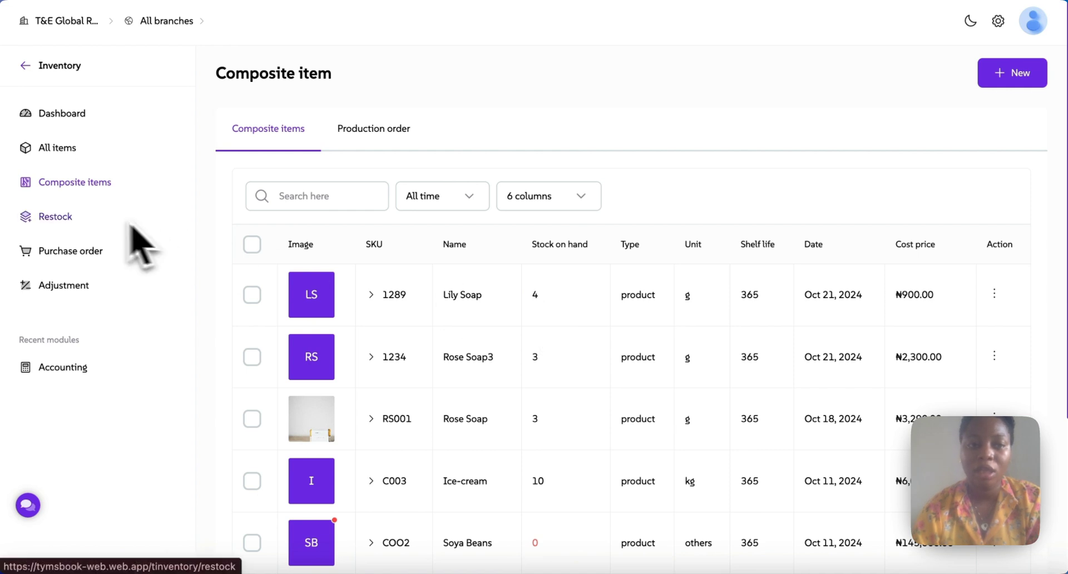
pyautogui.click(59, 149)
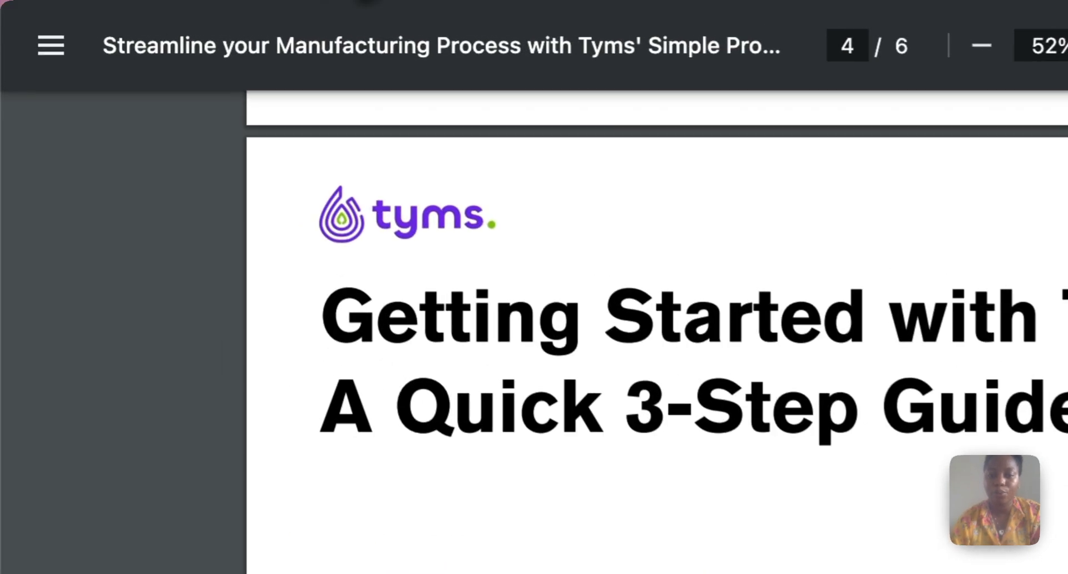
pyautogui.scroll(-10, 723, 501)
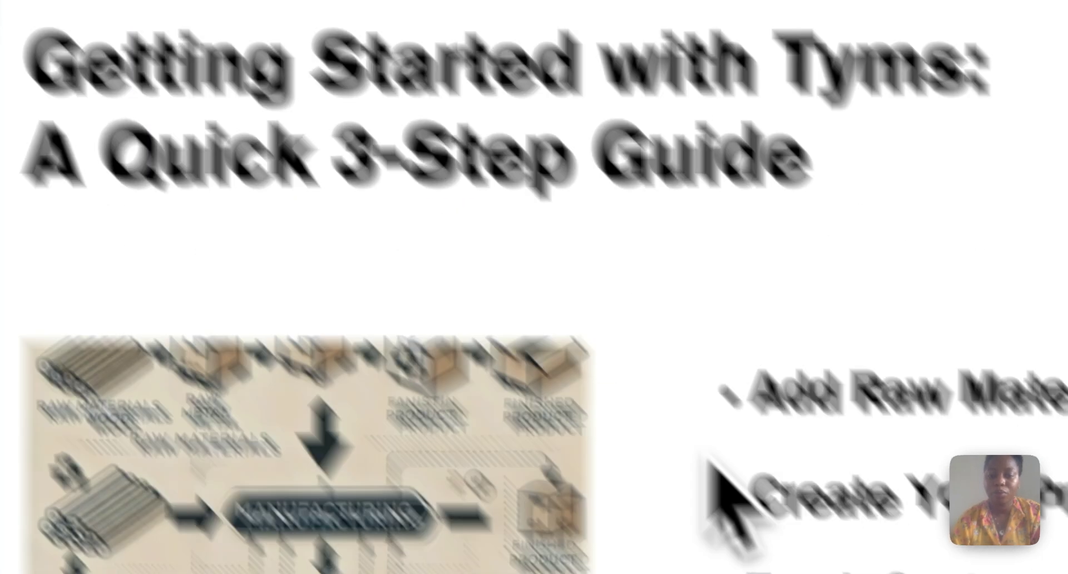
pyautogui.scroll(-5, 536, 298)
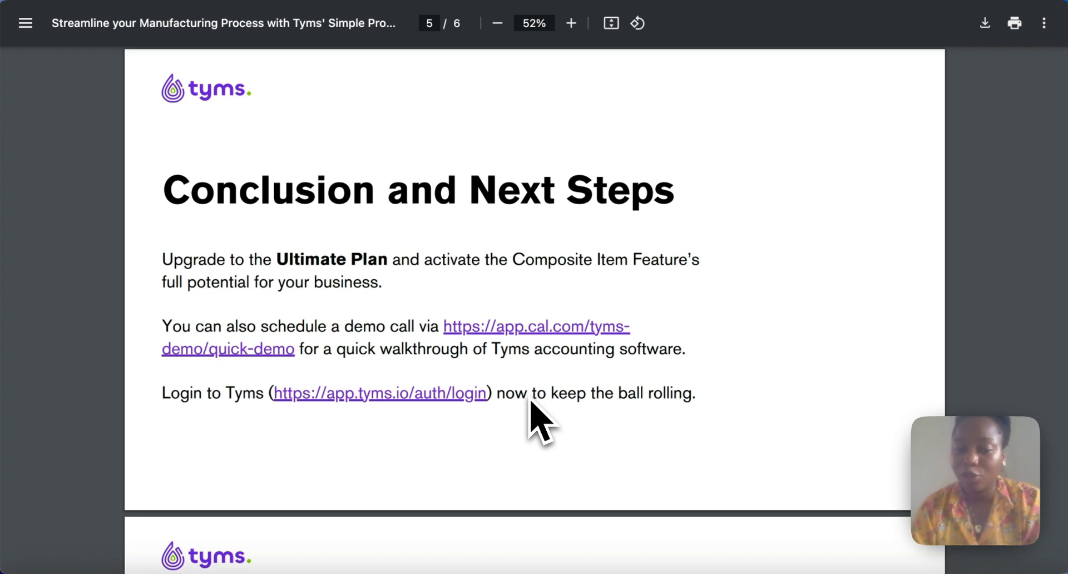
pyautogui.scroll(-6, 530, 401)
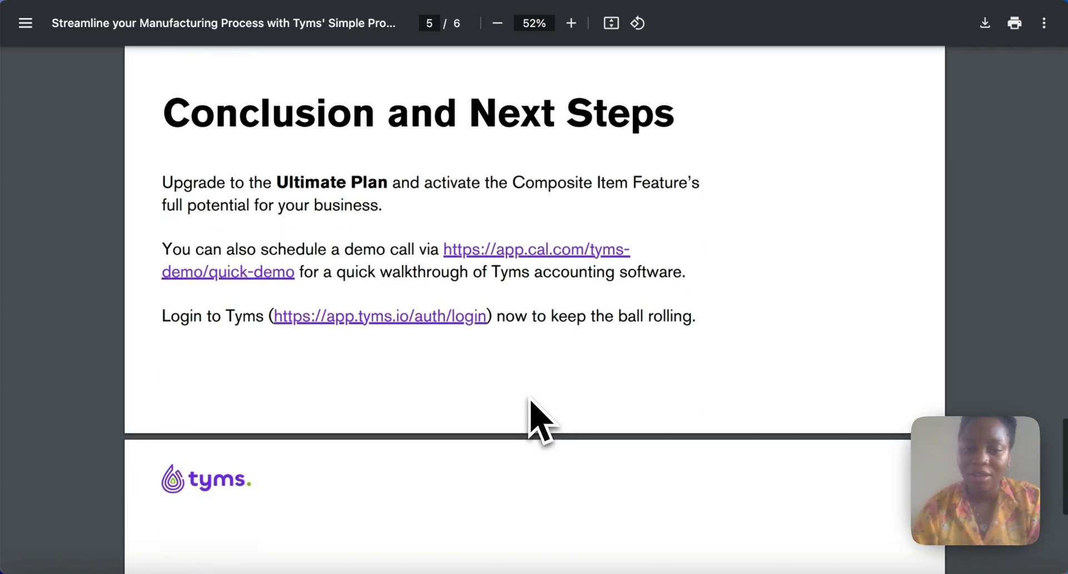
pyautogui.scroll(-1, 530, 401)
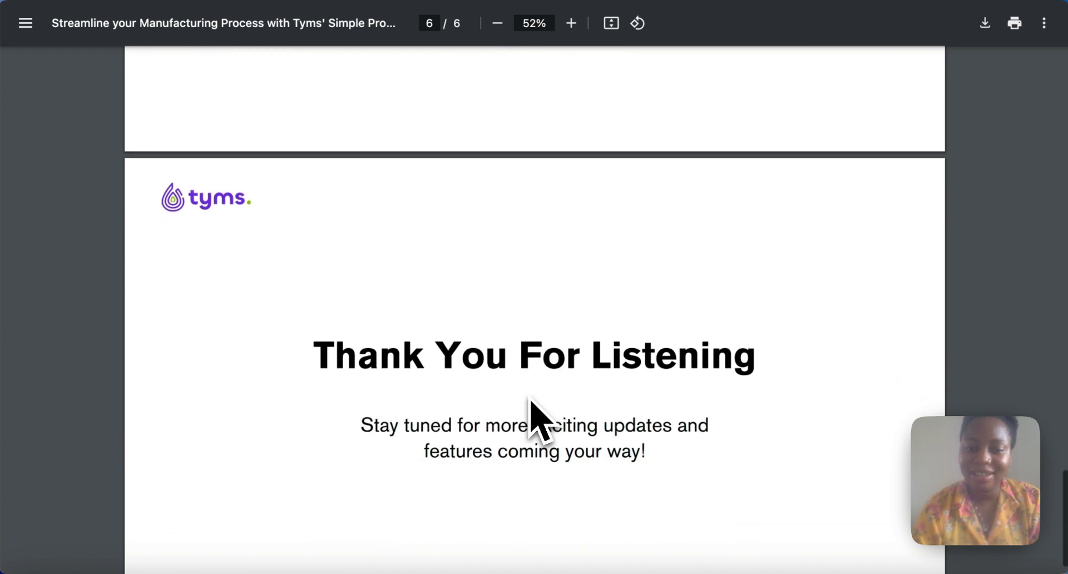